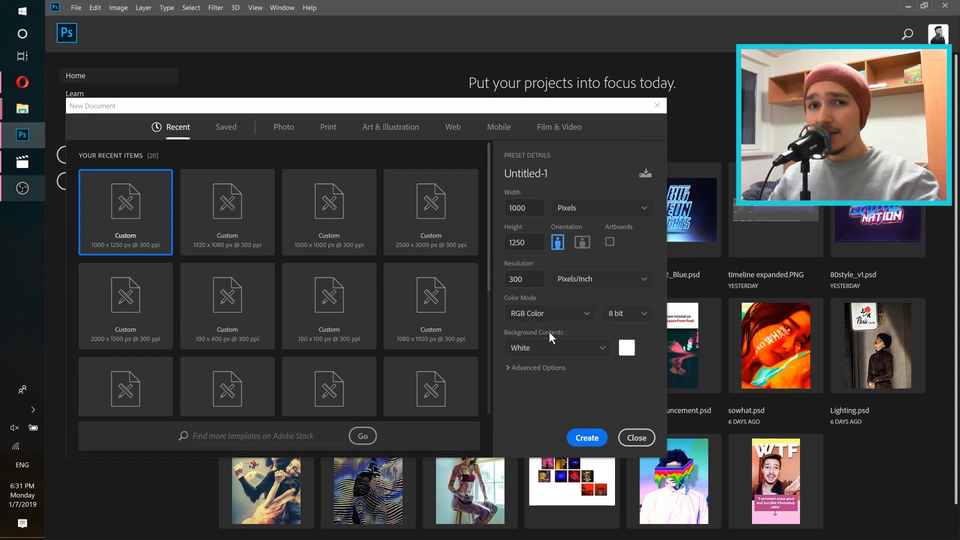
Create a 1000 x 1250 px, 300 ppi RGB document and place the 441481-unsplash portrait JPG from the posters folder.
left_click(589, 440)
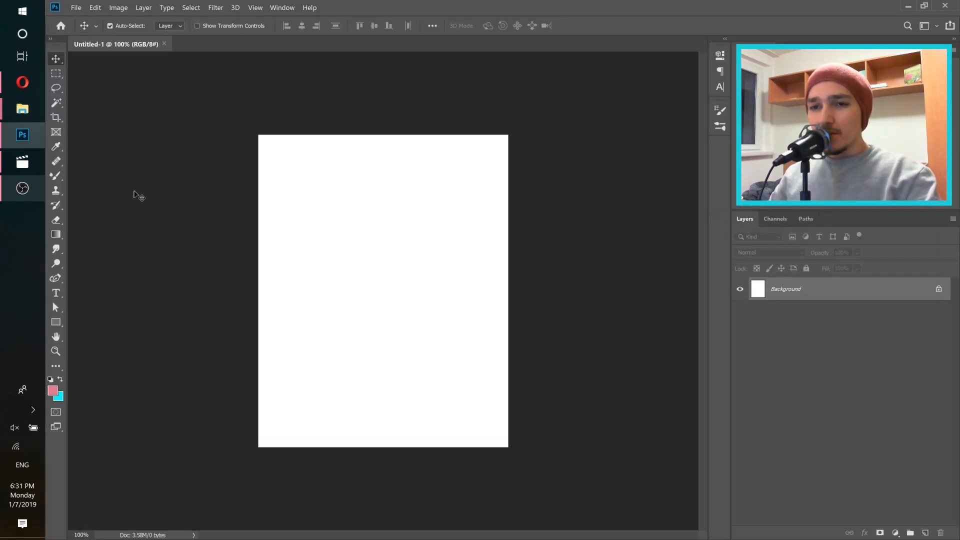
mouse_move(23, 110)
left_click(111, 171)
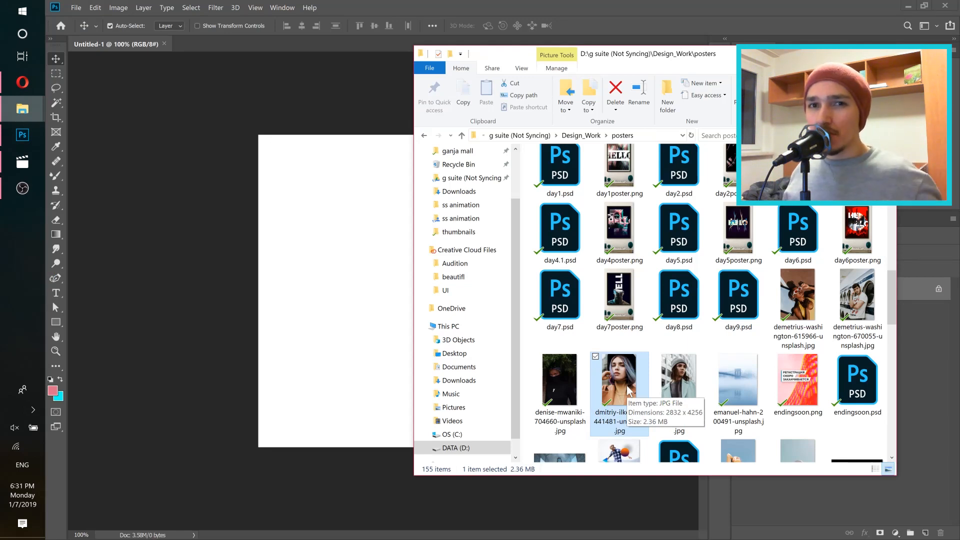
left_click_drag(628, 390, 334, 334)
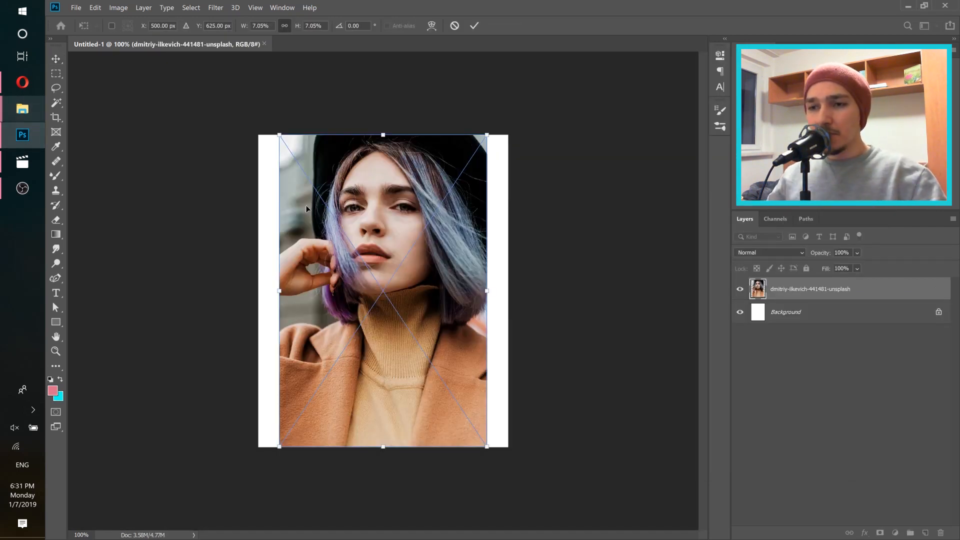
Scale the placed portrait to 10% and move it down to about Y 864 px.
left_click(246, 28)
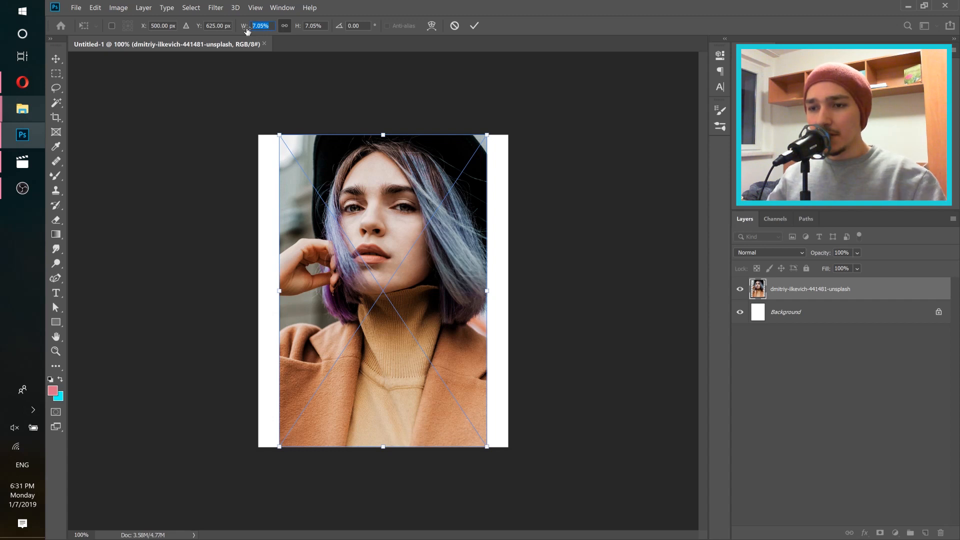
type("10")
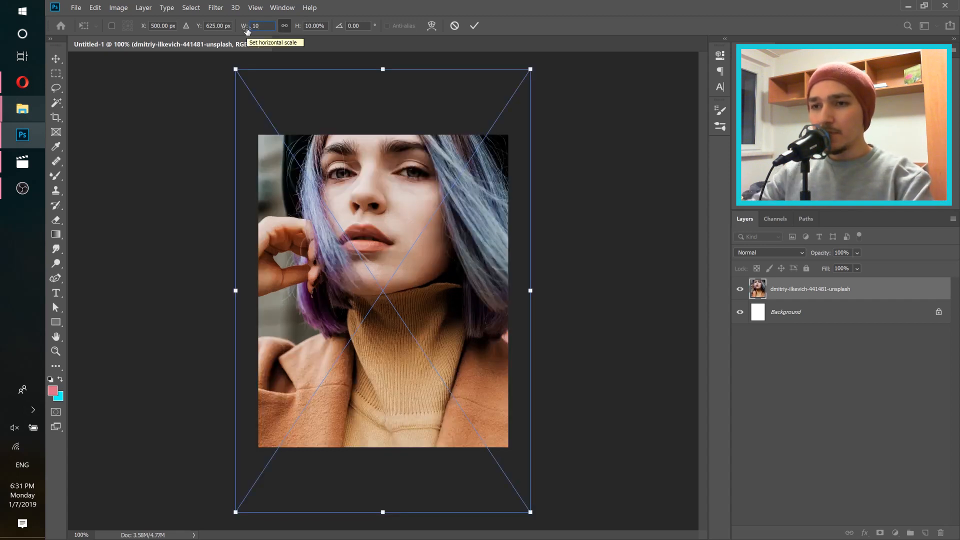
key("Return")
left_click_drag(358, 215, 362, 270)
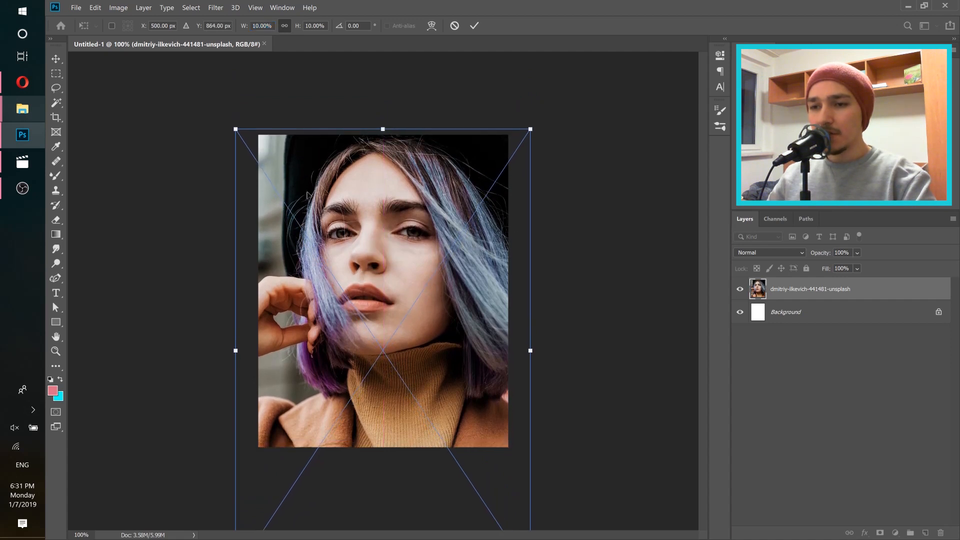
Scale the placed portrait to 9%, align its upper edge with the canvas at about Y 798 px, and commit the placement.
left_click(267, 25)
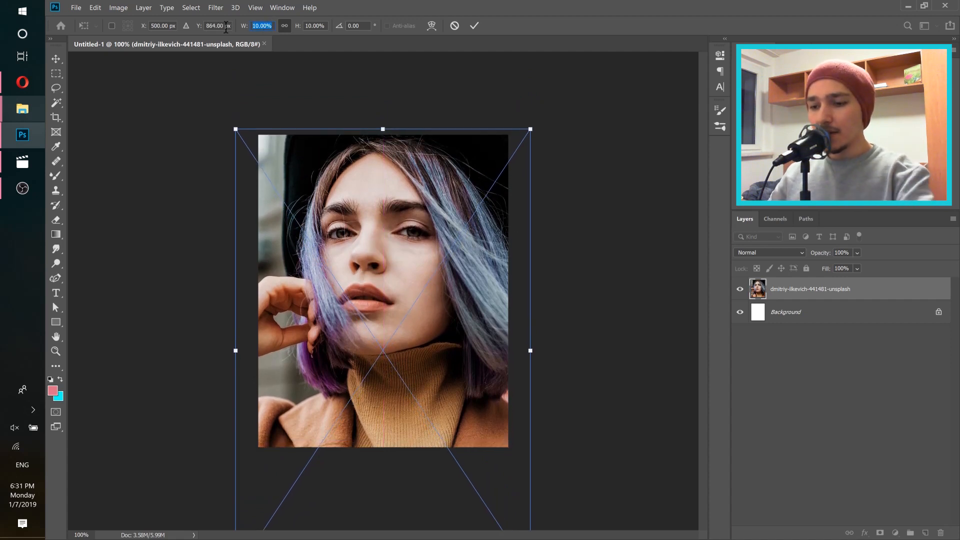
type("9")
key("Return")
left_click_drag(330, 255, 330, 226)
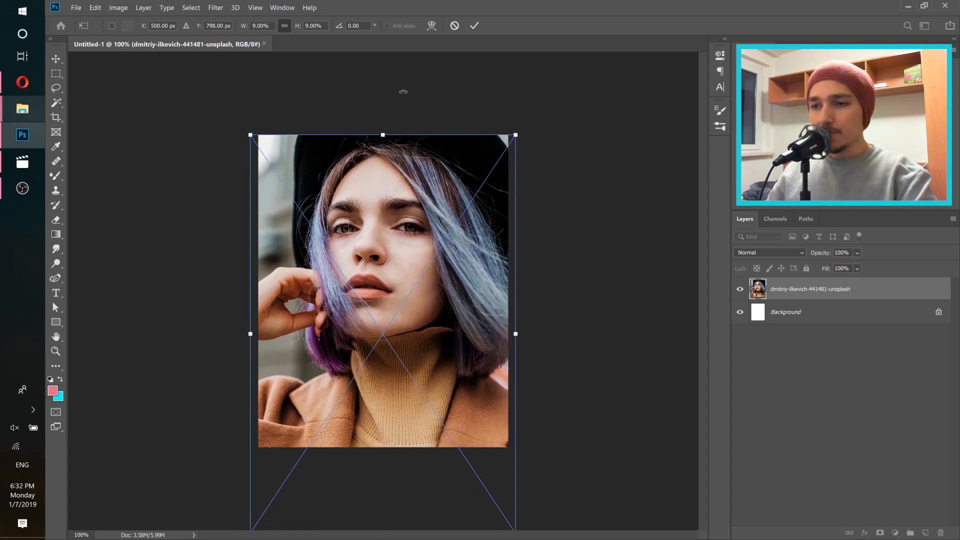
left_click(474, 26)
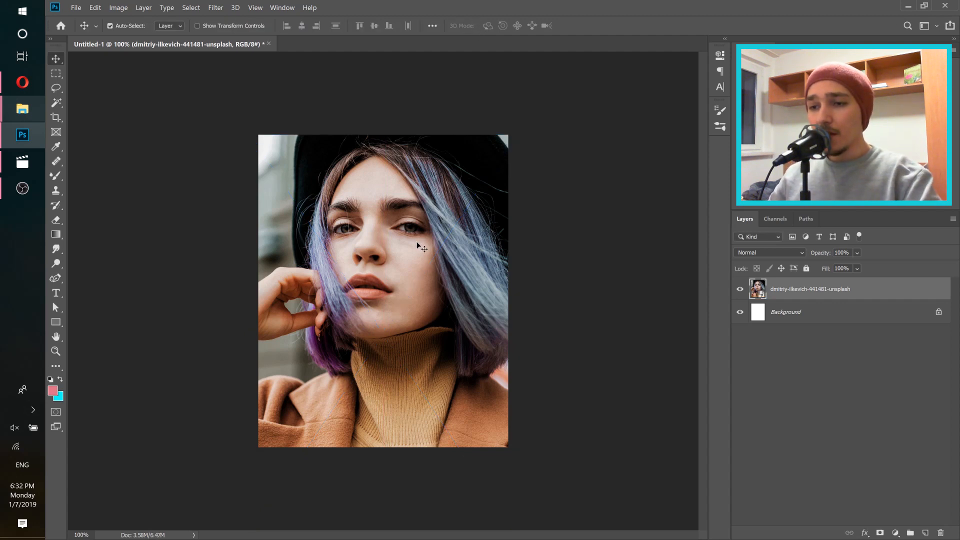
Delete the Background layer and duplicate the portrait layer within the same document, keeping the default copy name.
left_click(840, 318)
left_click_drag(861, 318, 941, 534)
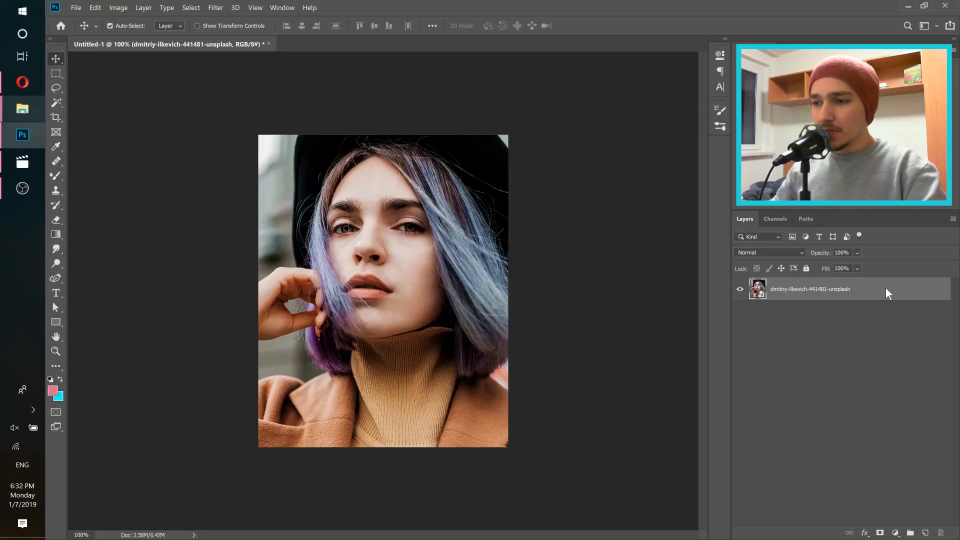
right_click(886, 289)
left_click(729, 96)
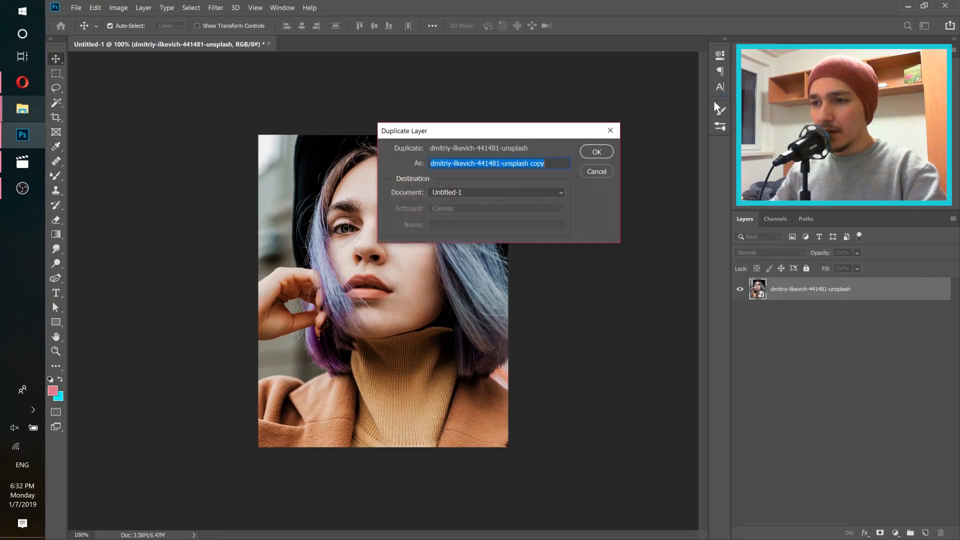
left_click(596, 154)
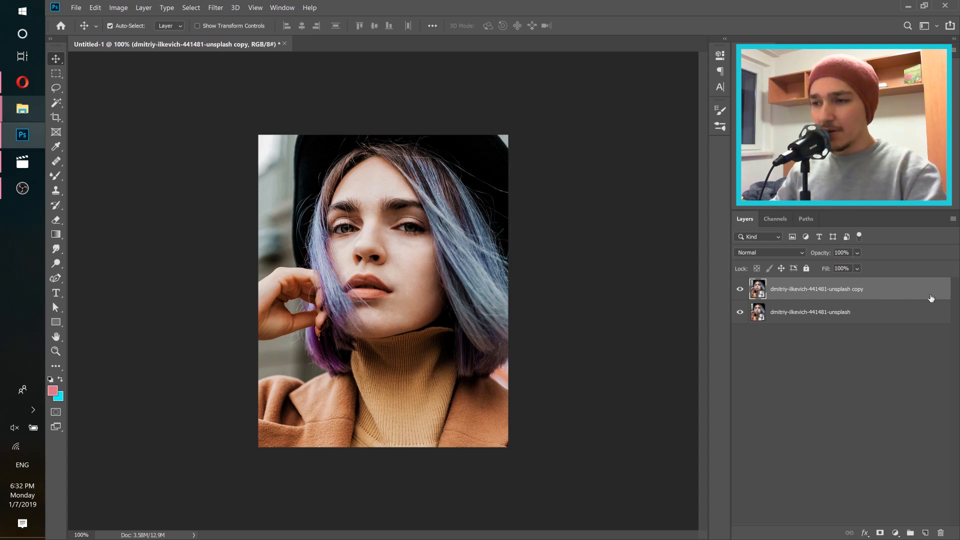
Turn off the R channel in the portrait copy's blending options and shift that layer slightly left for an RGB split.
right_click(882, 298)
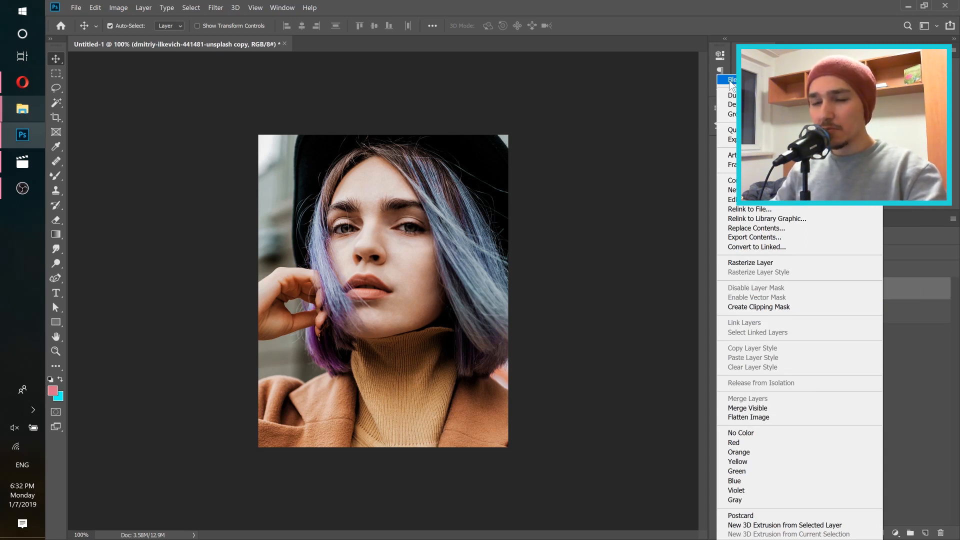
left_click(934, 403)
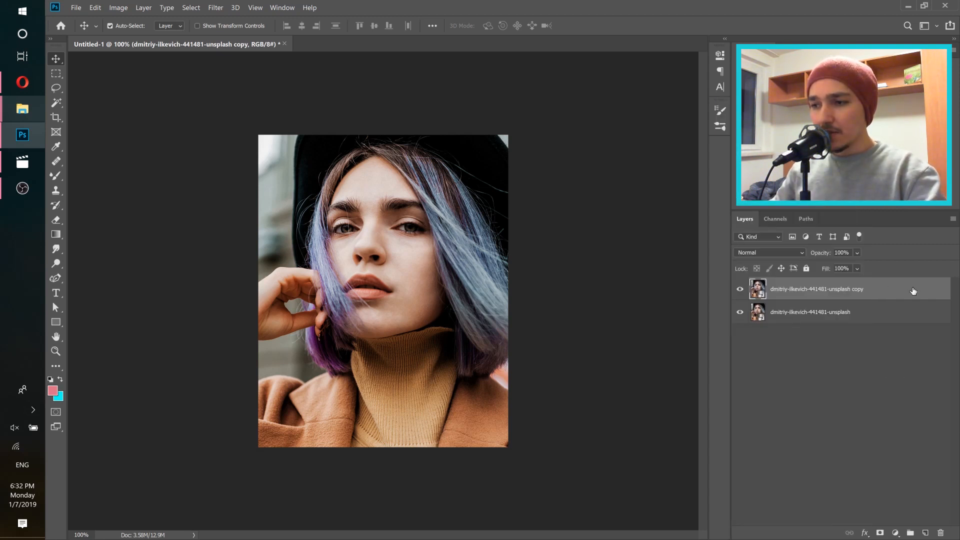
double_click(913, 291)
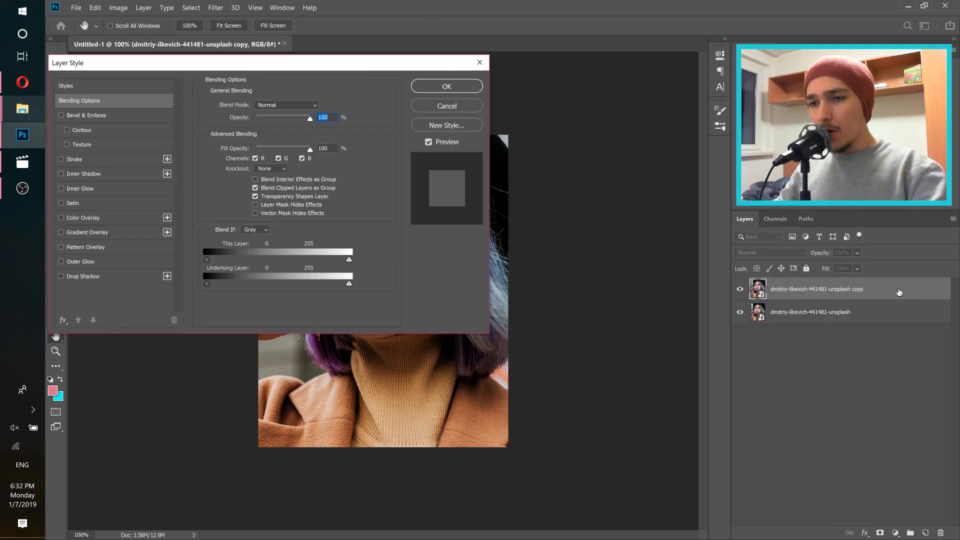
left_click_drag(280, 72, 461, 146)
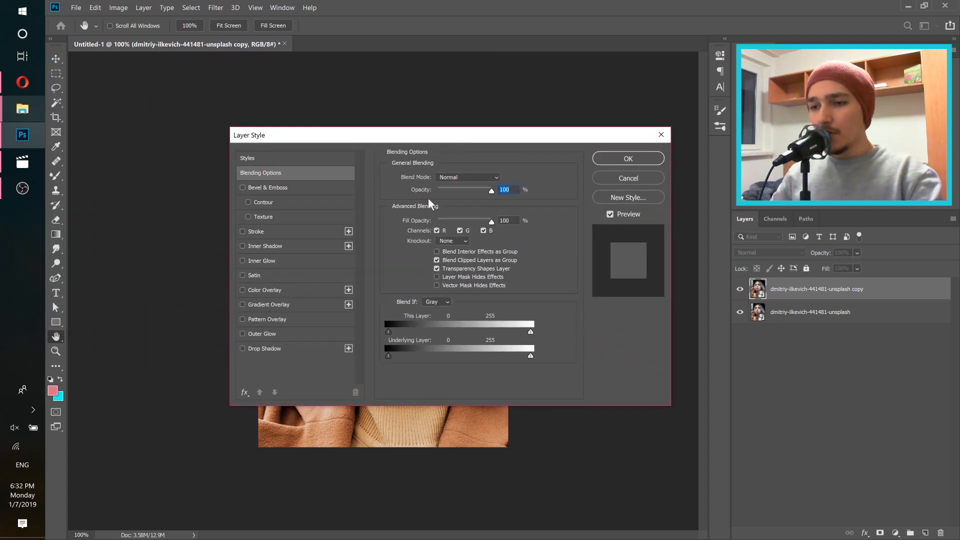
left_click(436, 230)
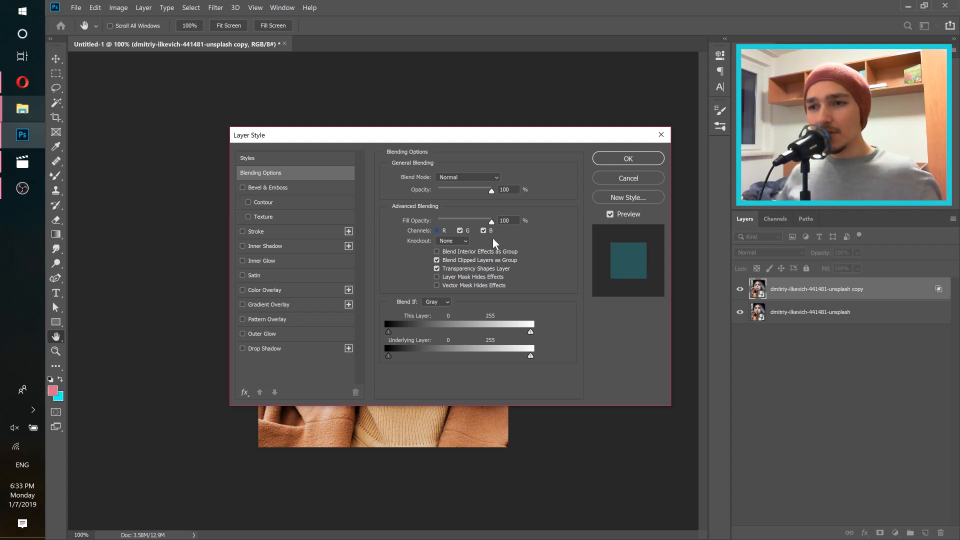
left_click_drag(384, 140, 679, 138)
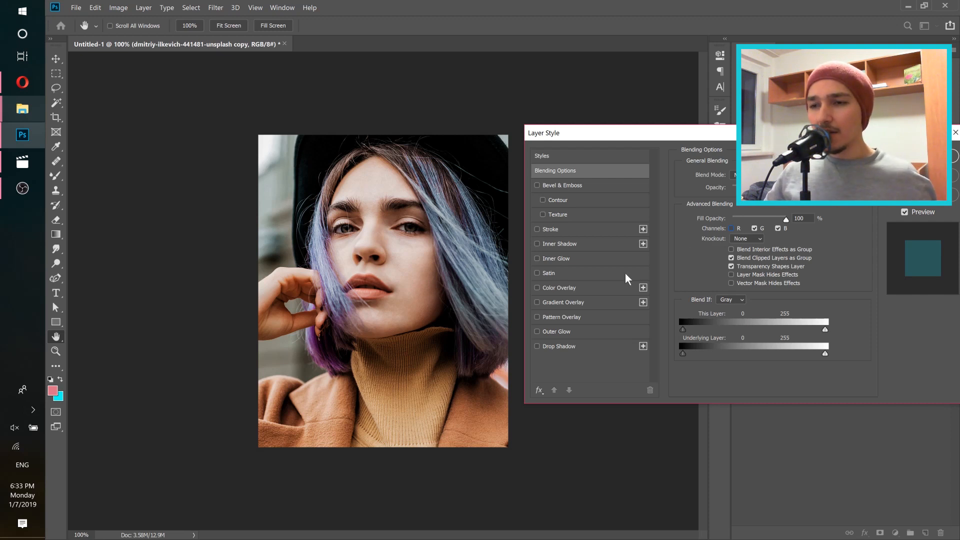
key("Return")
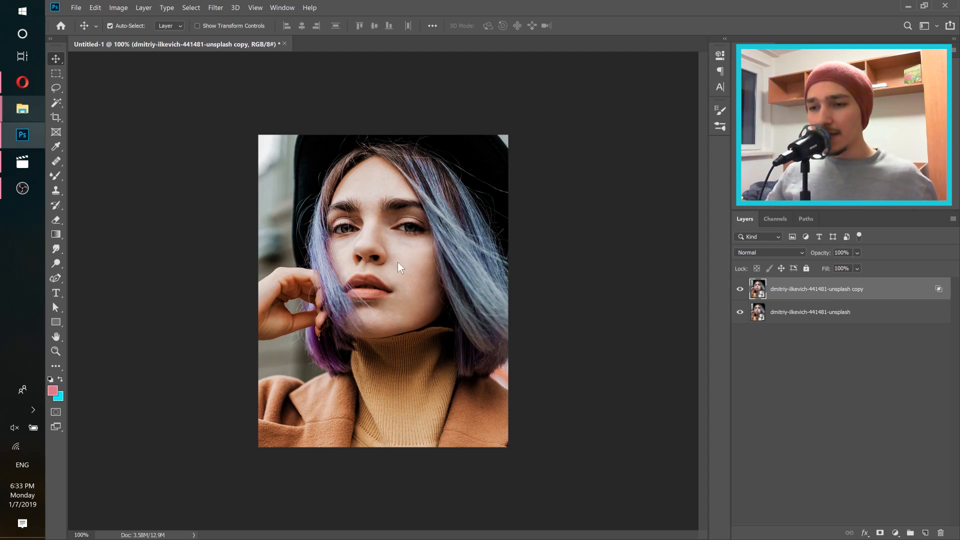
left_click_drag(389, 263, 388, 265)
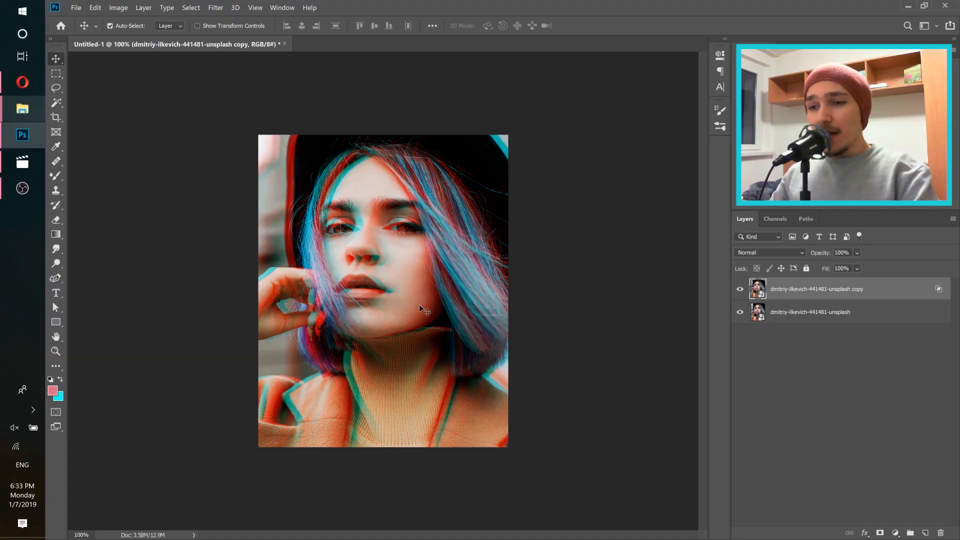
Show the Timeline and create a video timeline for the two portrait layers.
left_click(288, 8)
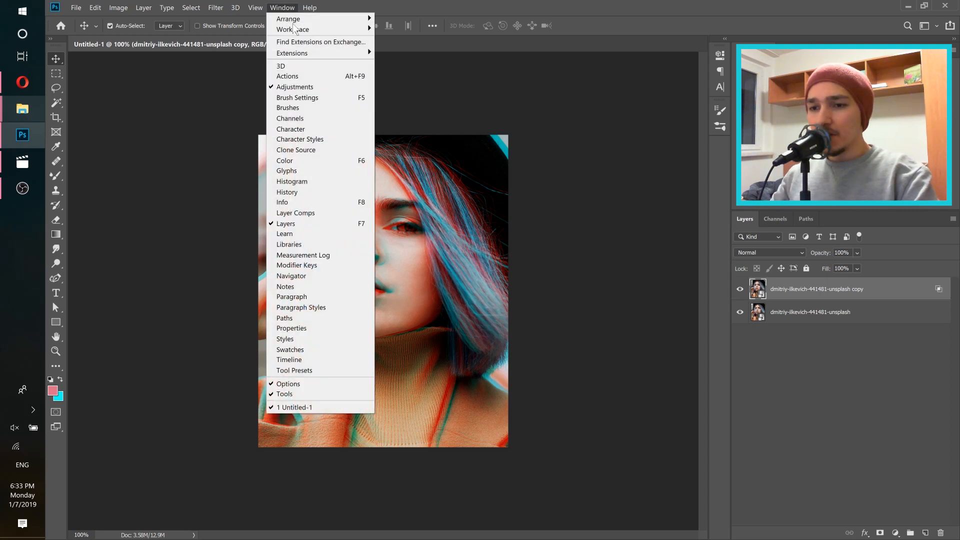
left_click(298, 359)
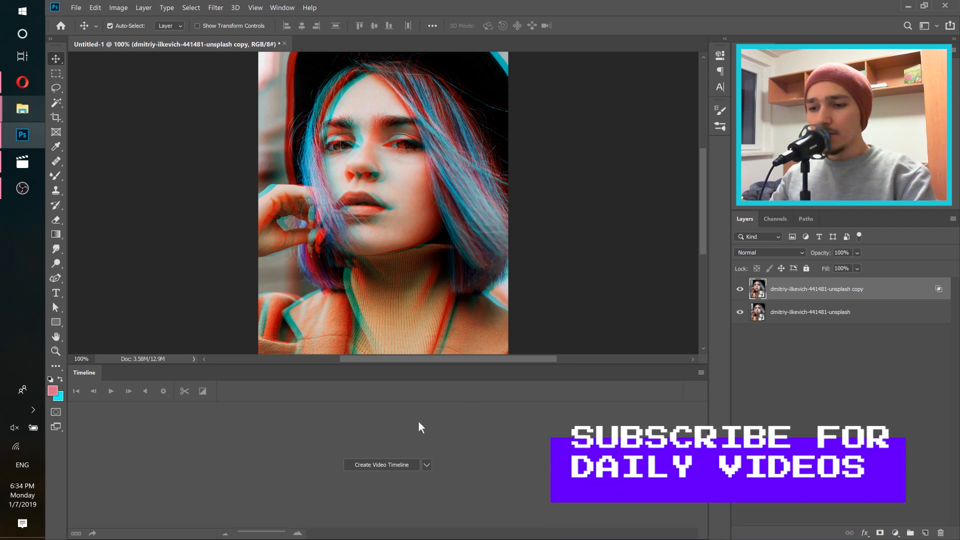
left_click(391, 464)
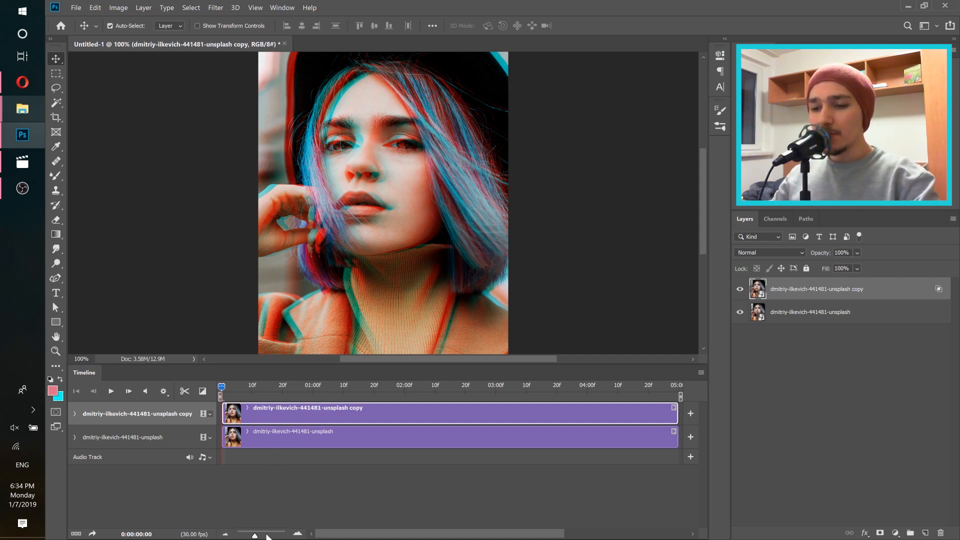
Trim the portrait copy's clip on both ends so it spans from about 01:20 to 02:01.
left_click_drag(254, 535, 289, 535)
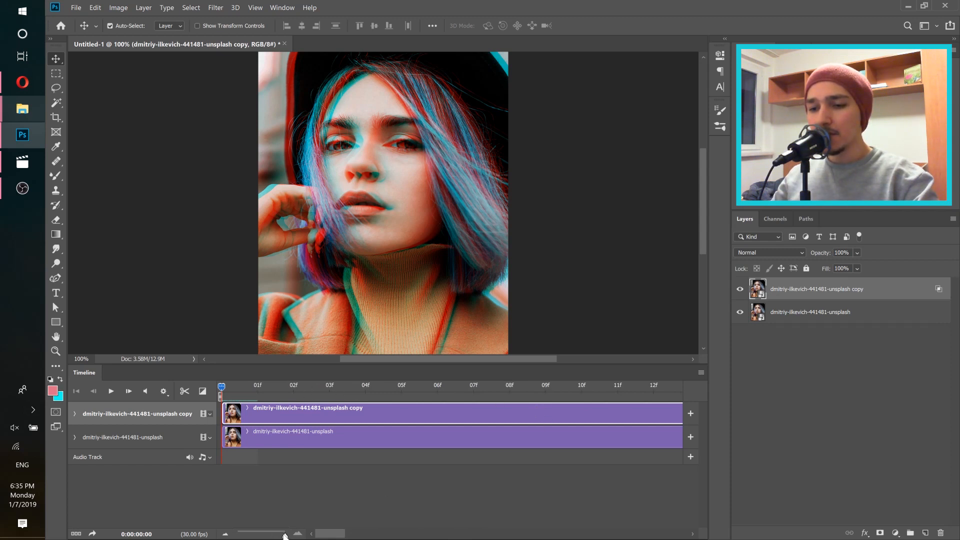
left_click_drag(283, 536, 264, 535)
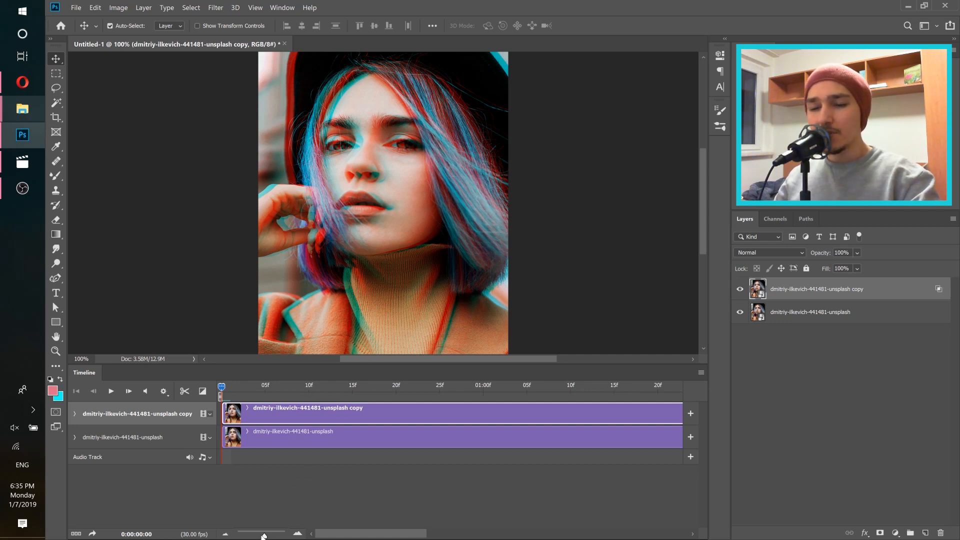
left_click_drag(264, 536, 255, 536)
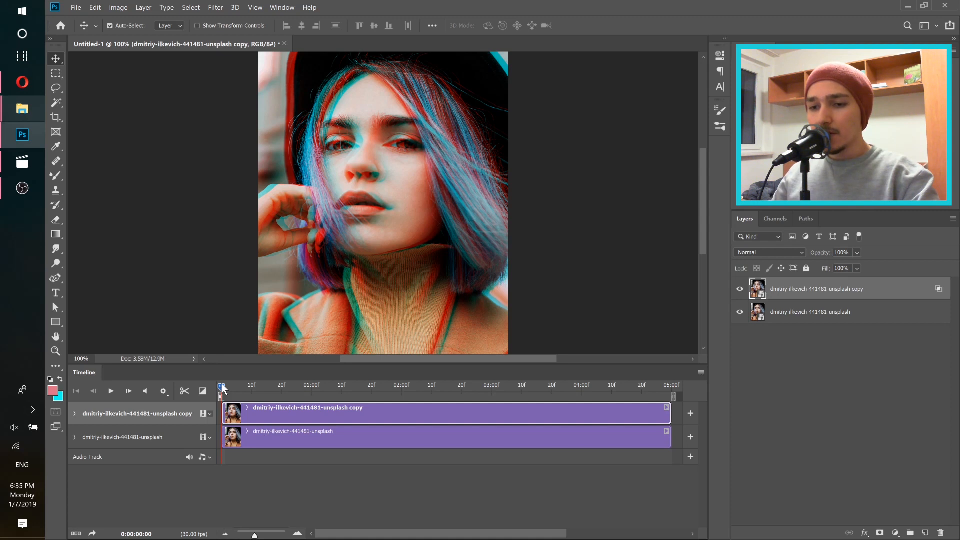
left_click_drag(223, 392, 257, 391)
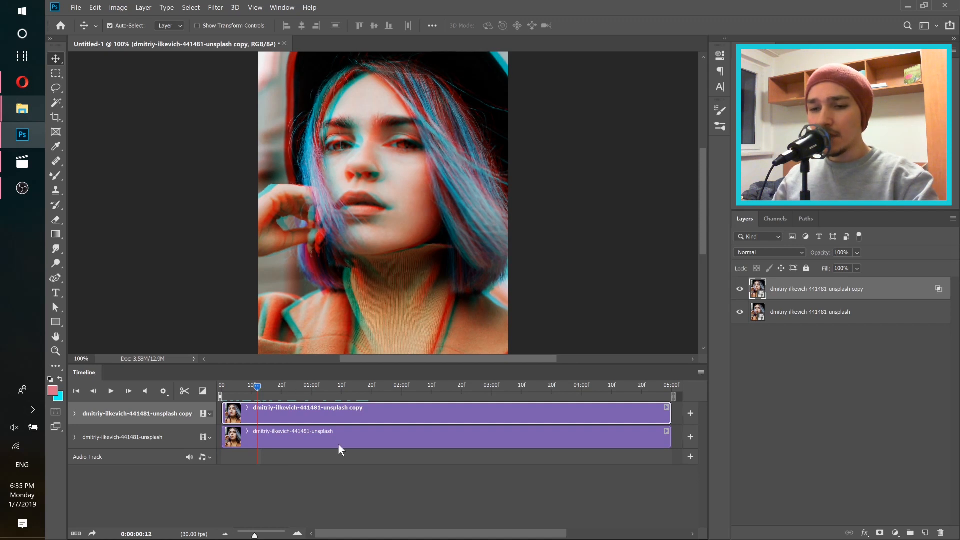
left_click_drag(259, 394, 386, 391)
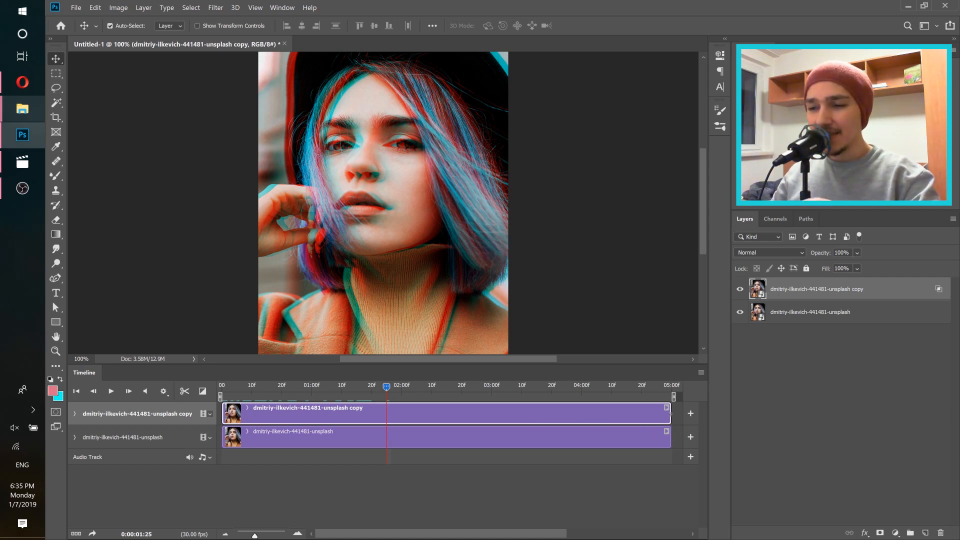
left_click_drag(671, 414, 404, 419)
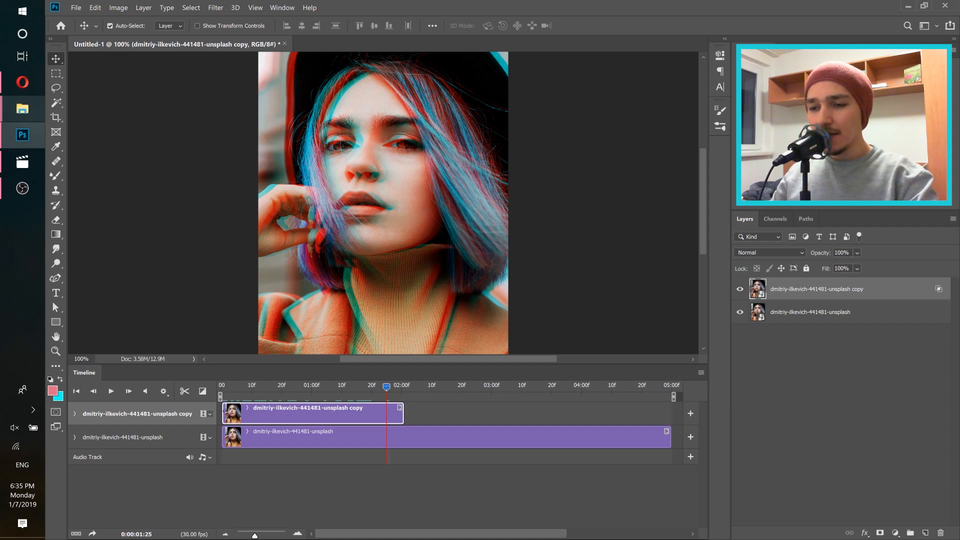
left_click_drag(223, 413, 300, 394)
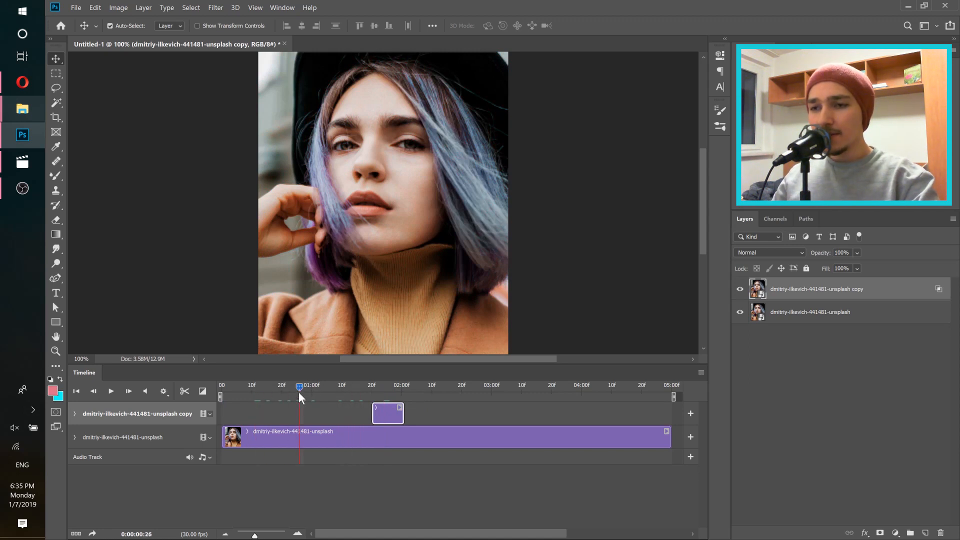
Scrub the playhead across the trimmed copy clip to examine where the RGB split starts and ends.
left_click(412, 439)
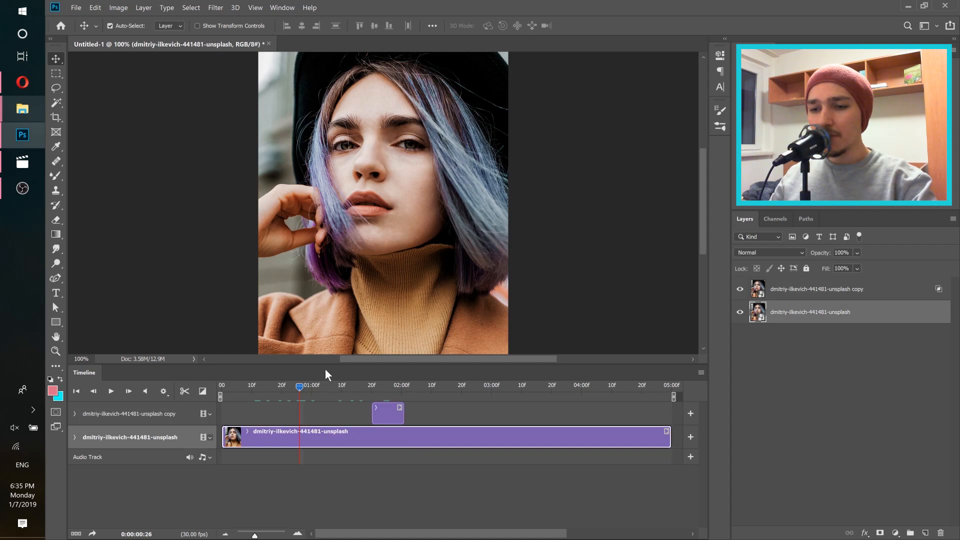
left_click_drag(300, 394, 377, 393)
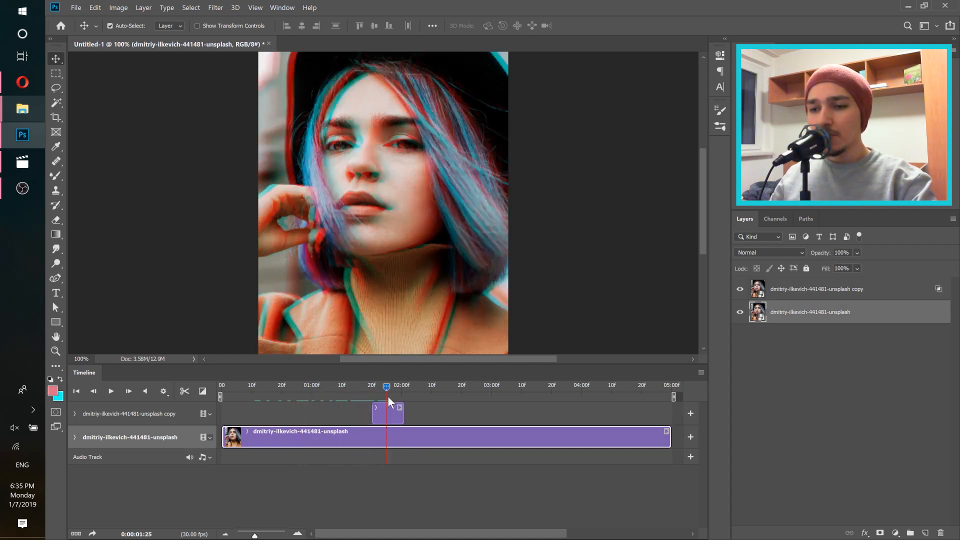
left_click_drag(361, 385, 443, 403)
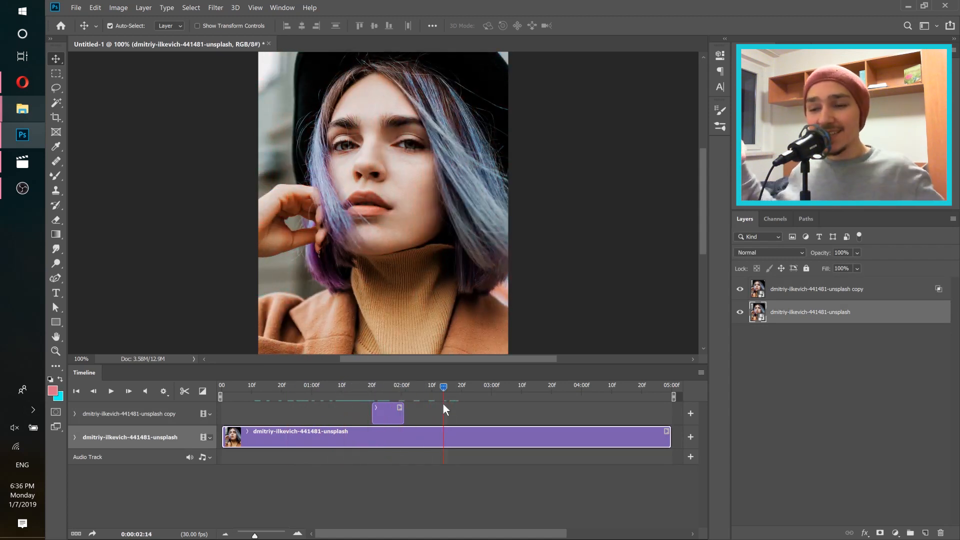
Trim the end of the portrait copy's clip back to about 01:25 and move the playhead to its end.
left_click(389, 390)
left_click(390, 415)
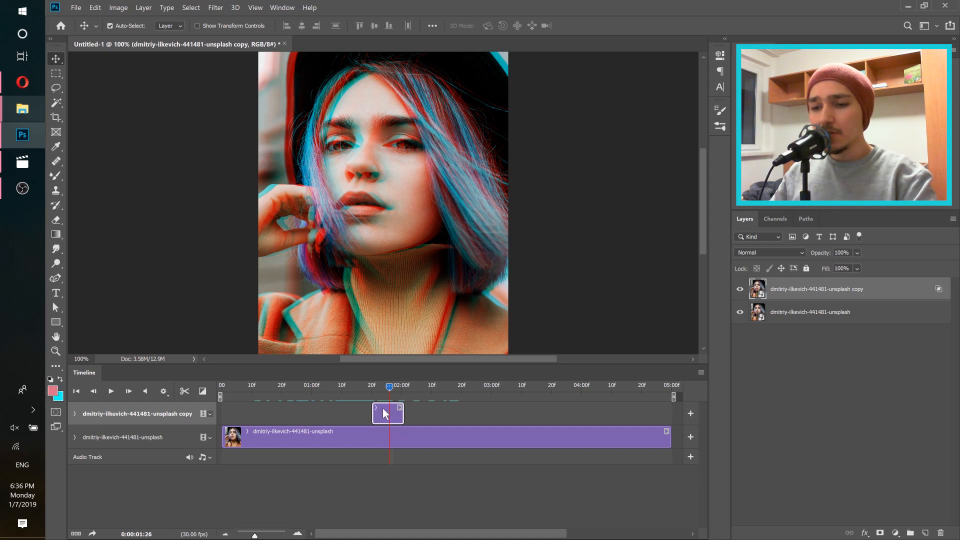
left_click(297, 534)
left_click(298, 534)
left_click(297, 534)
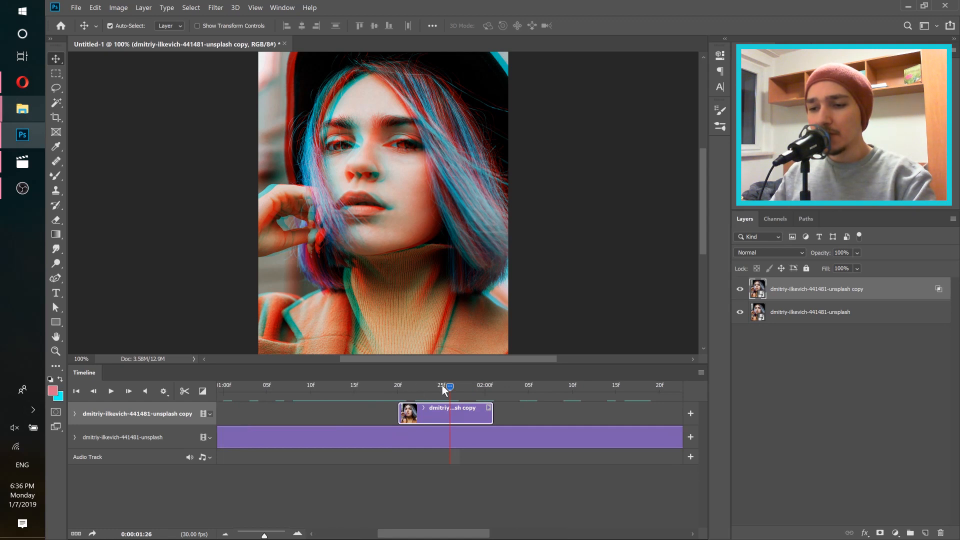
left_click_drag(491, 410, 442, 414)
left_click_drag(400, 389, 442, 389)
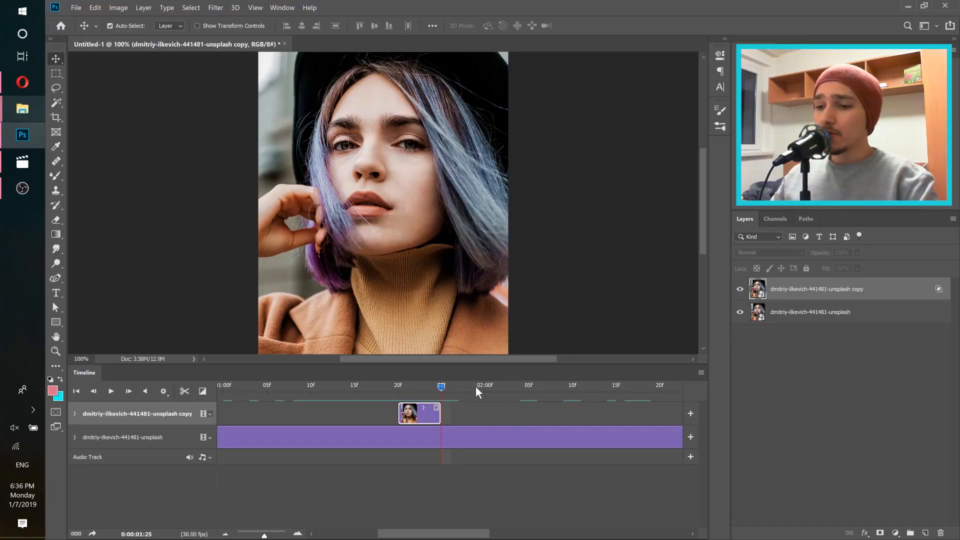
Duplicate the portrait copy layer and shift the duplicate's clip to start at about 01:27.
right_click(905, 291)
left_click(771, 75)
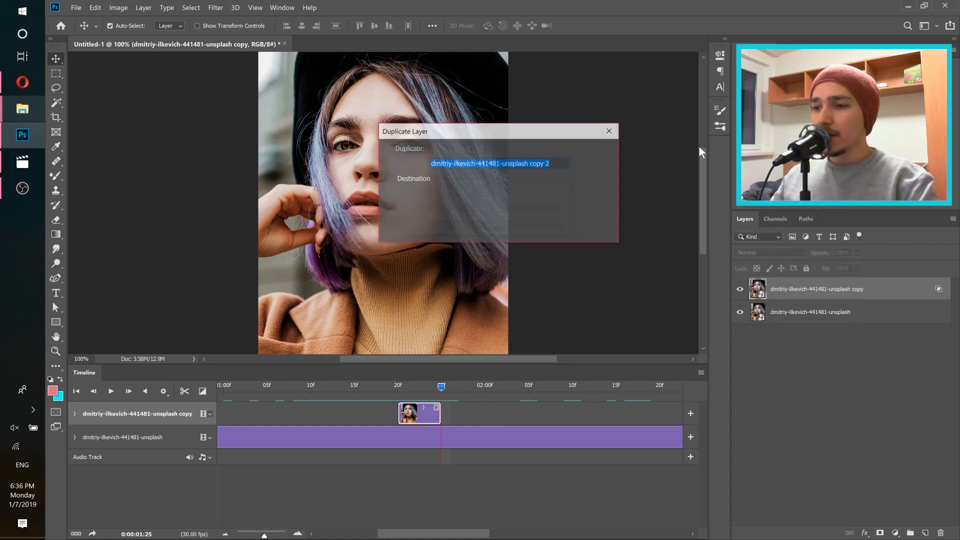
left_click(592, 152)
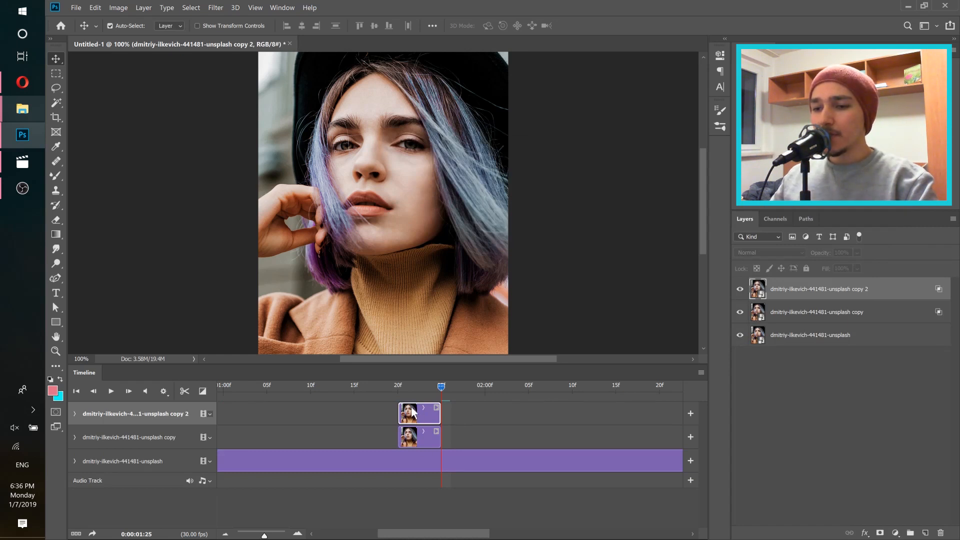
left_click_drag(420, 412, 487, 418)
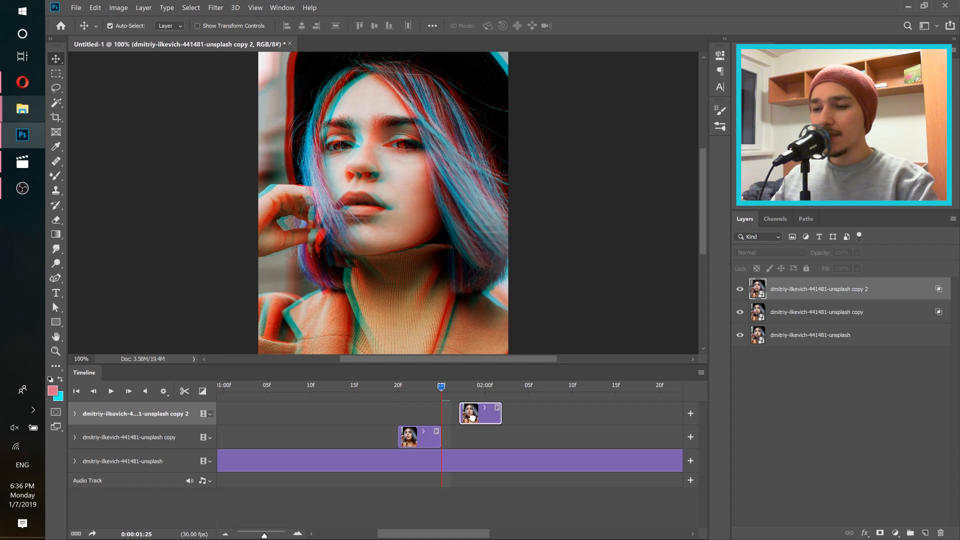
Apply a Wind filter to the copy 2 layer with the Stagger method and direction From the Right.
left_click_drag(443, 390, 467, 389)
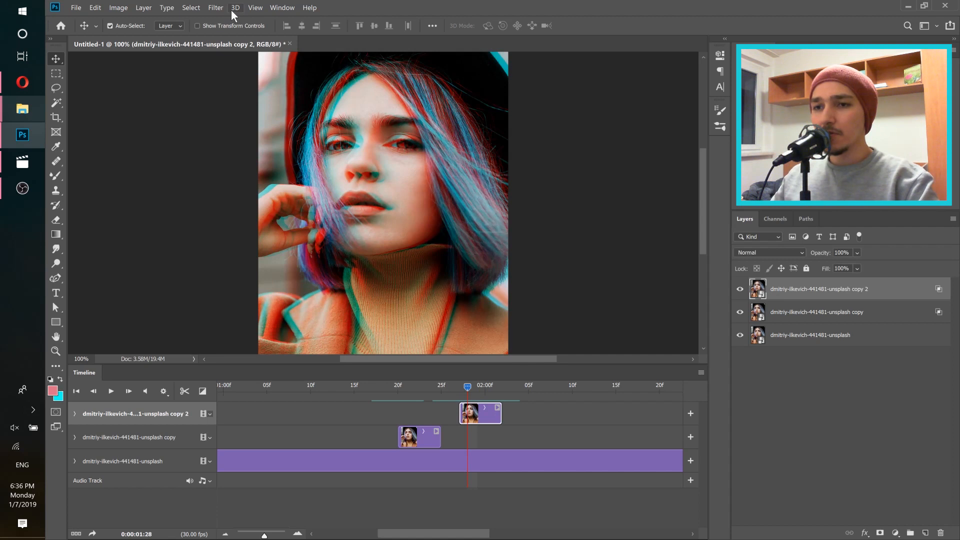
left_click(216, 8)
mouse_move(284, 196)
left_click(379, 279)
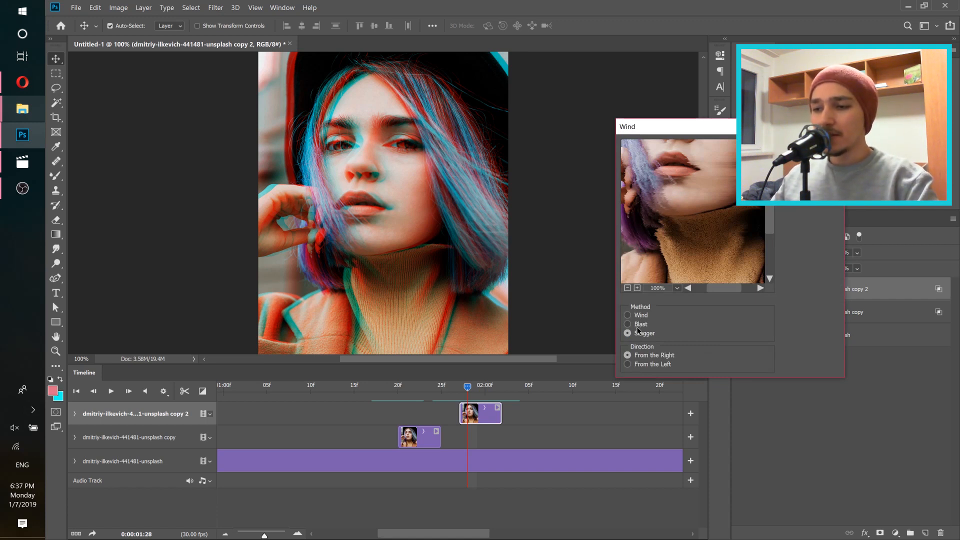
left_click_drag(693, 175, 689, 242)
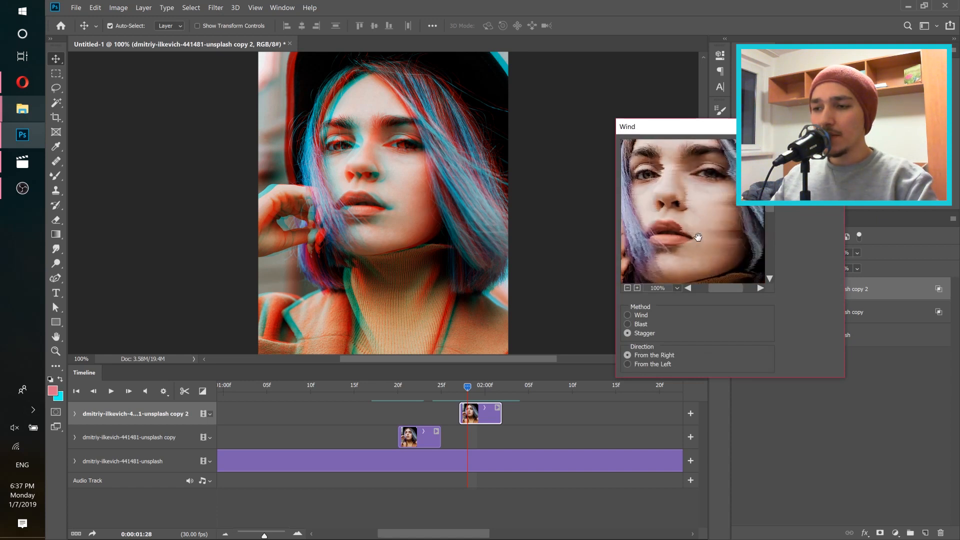
left_click(639, 316)
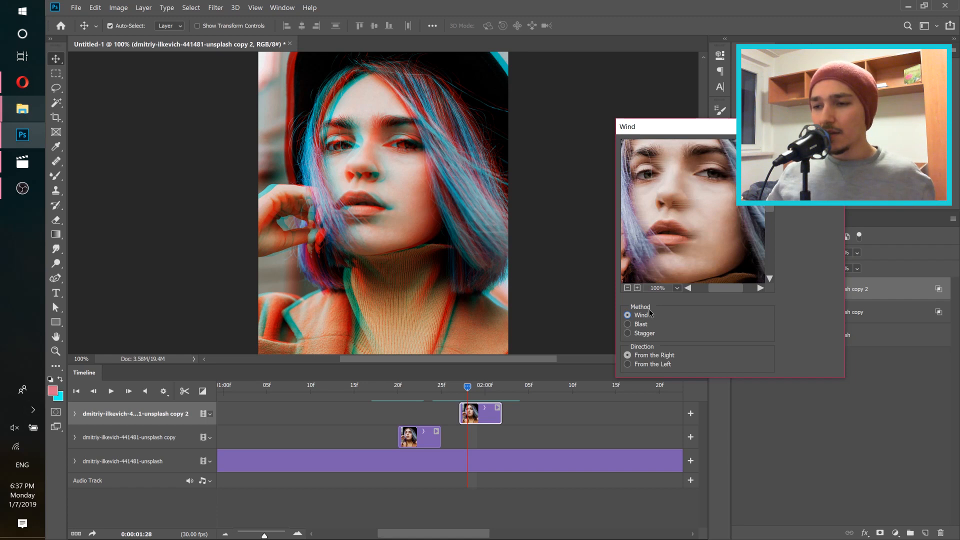
left_click(643, 326)
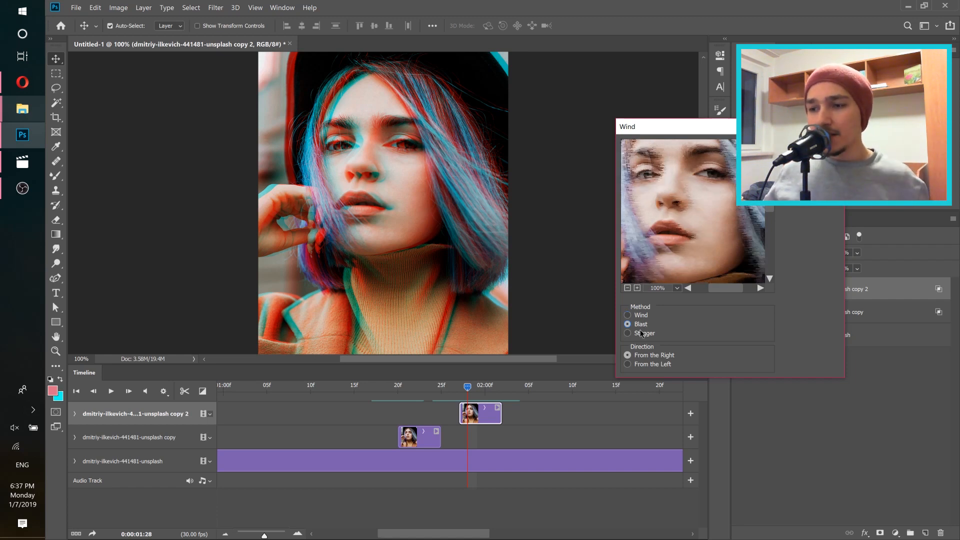
left_click(642, 334)
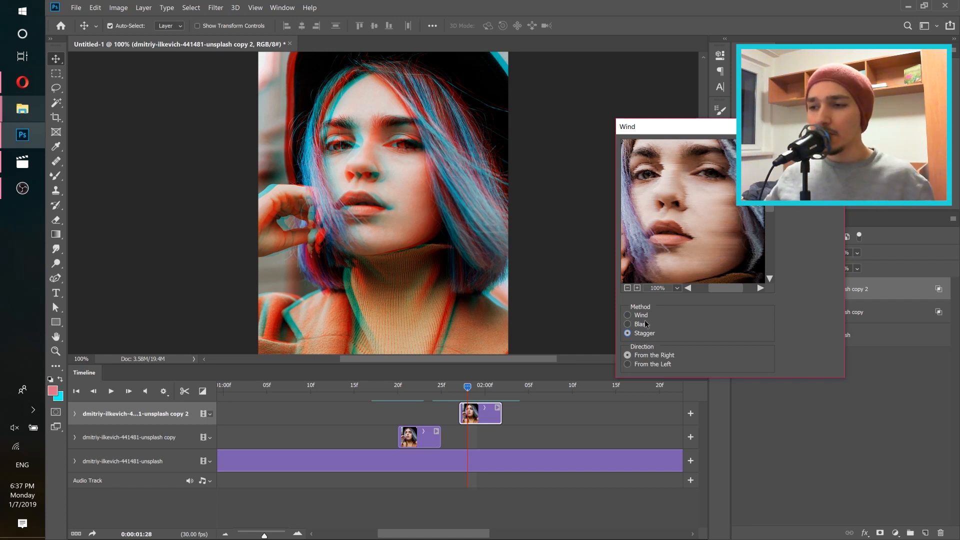
left_click(641, 367)
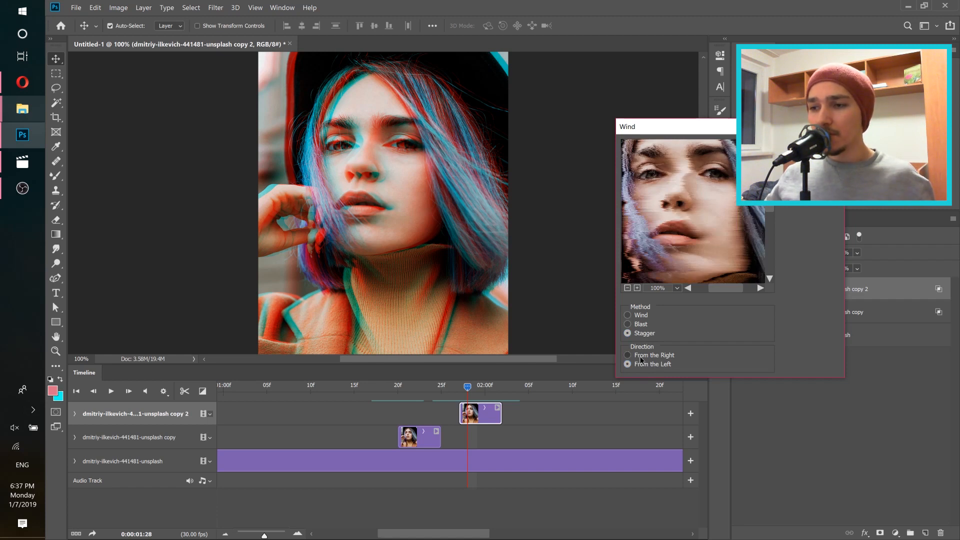
left_click(642, 356)
key("Return")
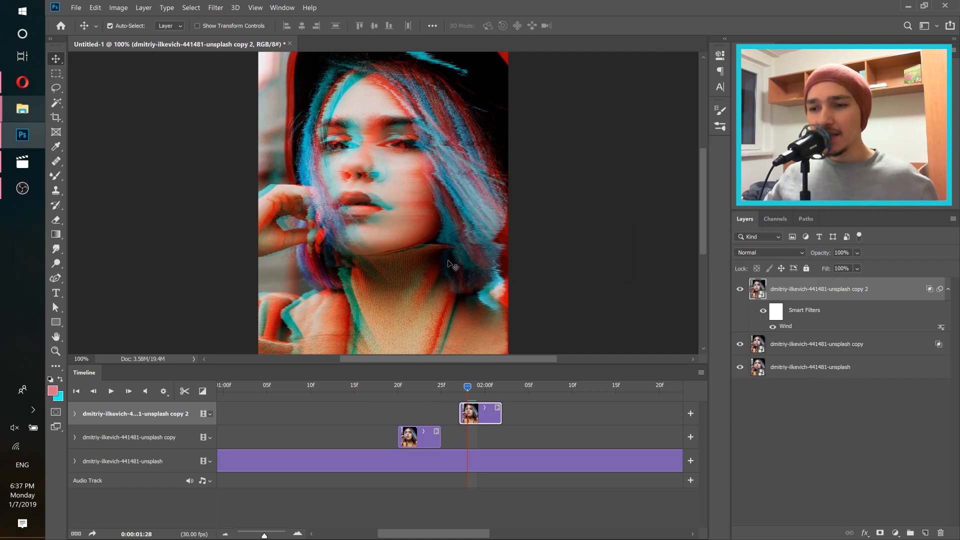
Scrub between the two glitch clips and toggle the Wind filter's visibility to compare the image with and without it.
left_click_drag(469, 387, 394, 392)
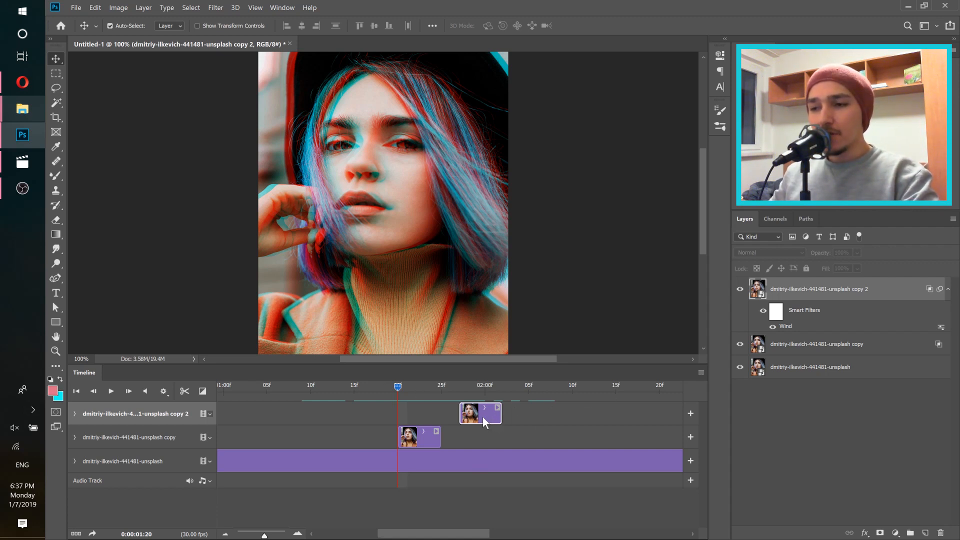
left_click(798, 345)
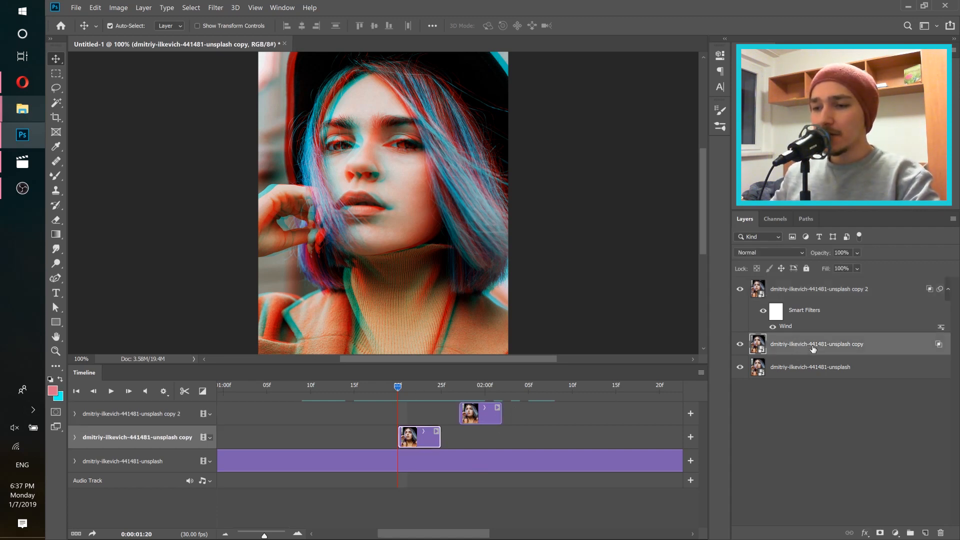
left_click(819, 295)
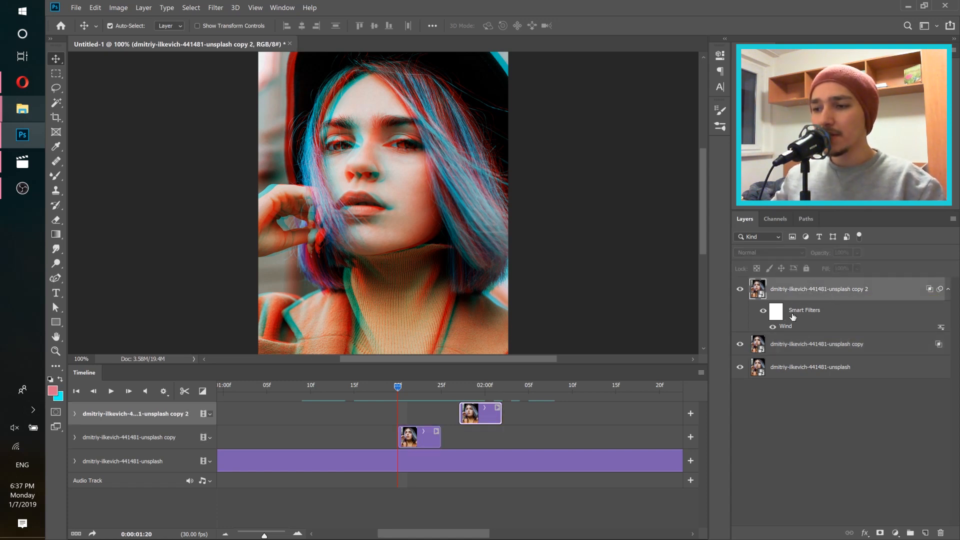
left_click(773, 327)
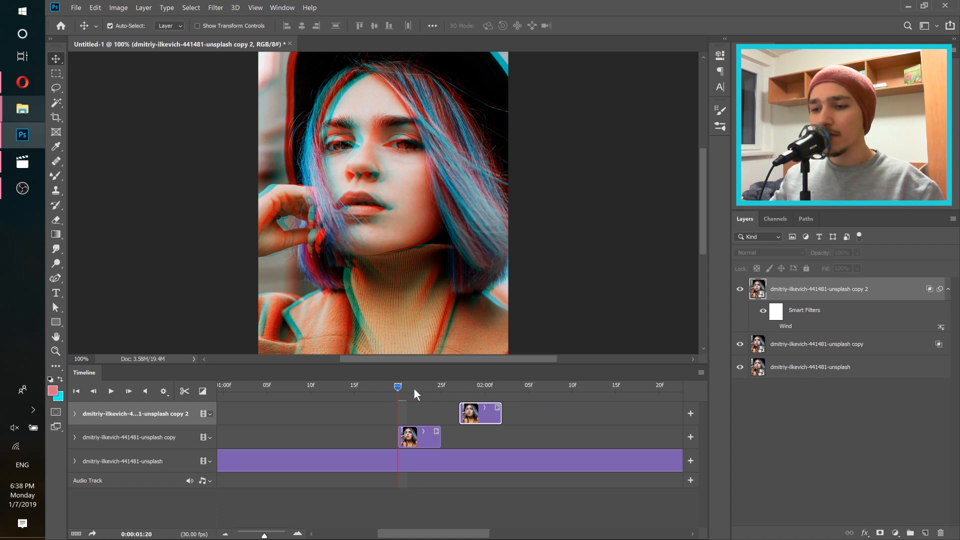
left_click_drag(403, 388, 480, 391)
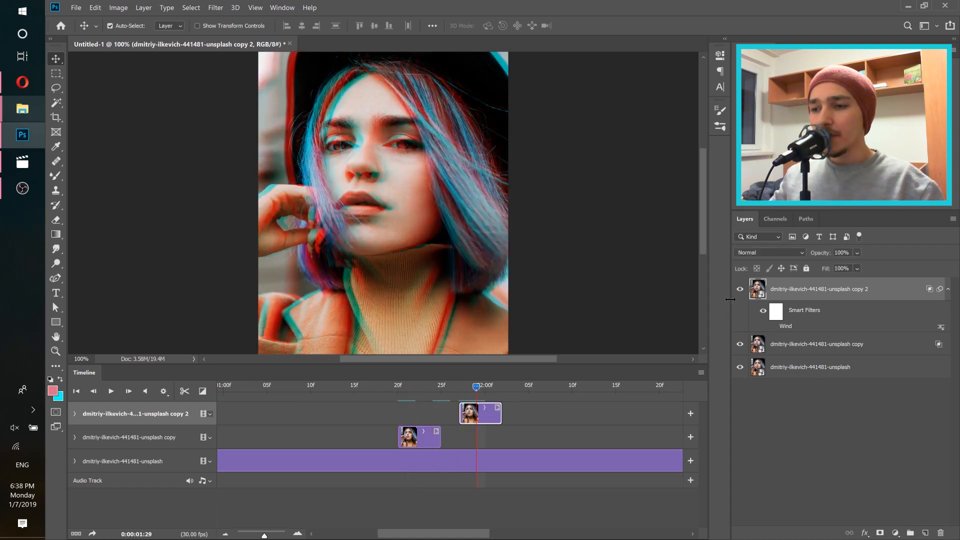
left_click(774, 328)
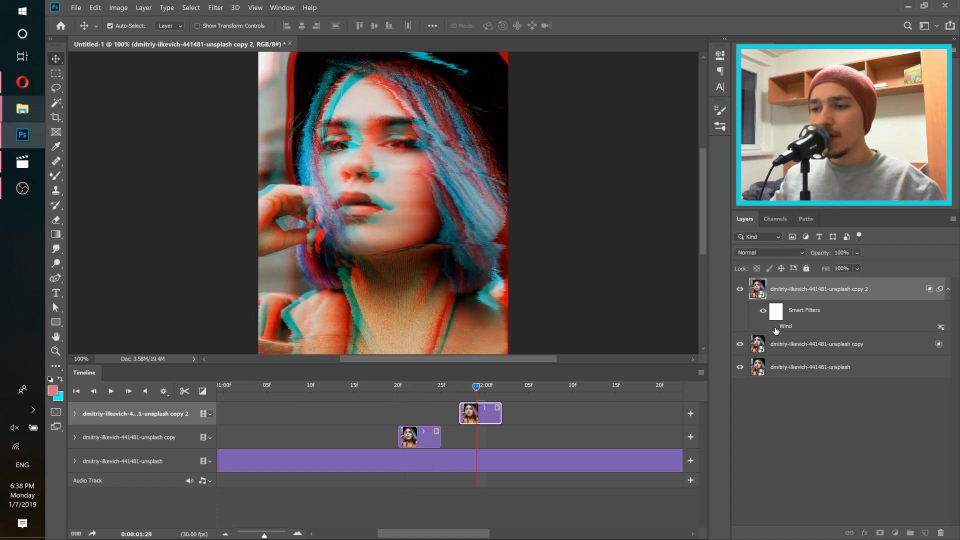
left_click(774, 327)
left_click(774, 328)
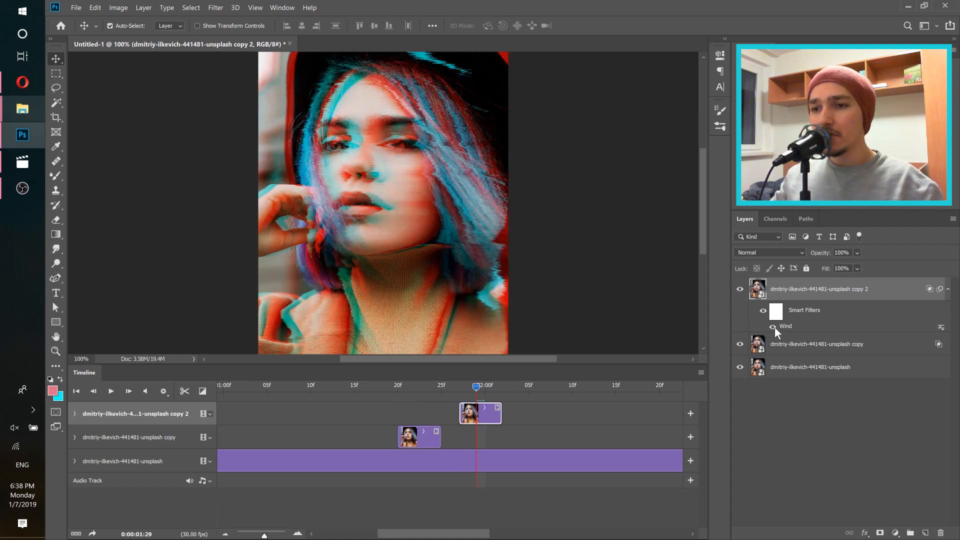
Try the Blast method in the copy 2 layer's Wind filter and switch it back to Stagger.
double_click(785, 327)
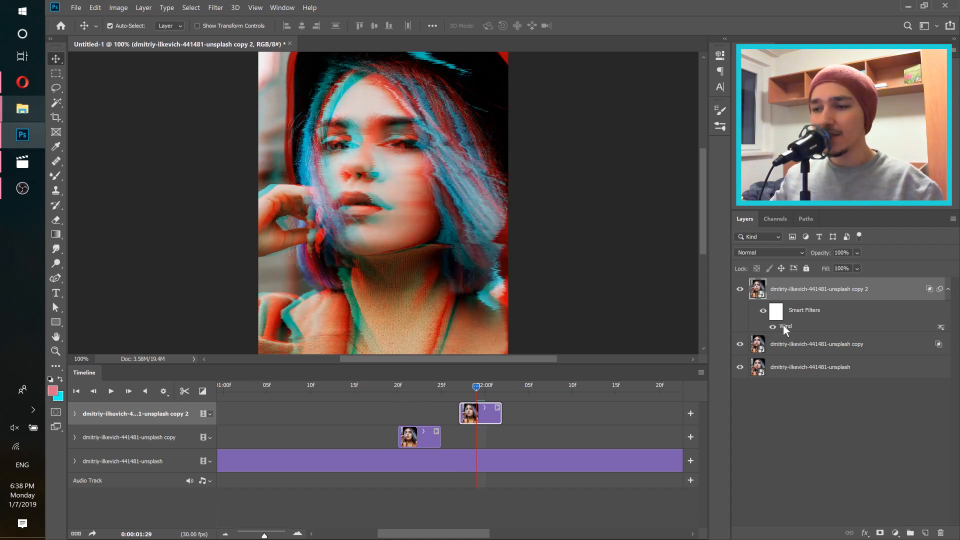
left_click(638, 323)
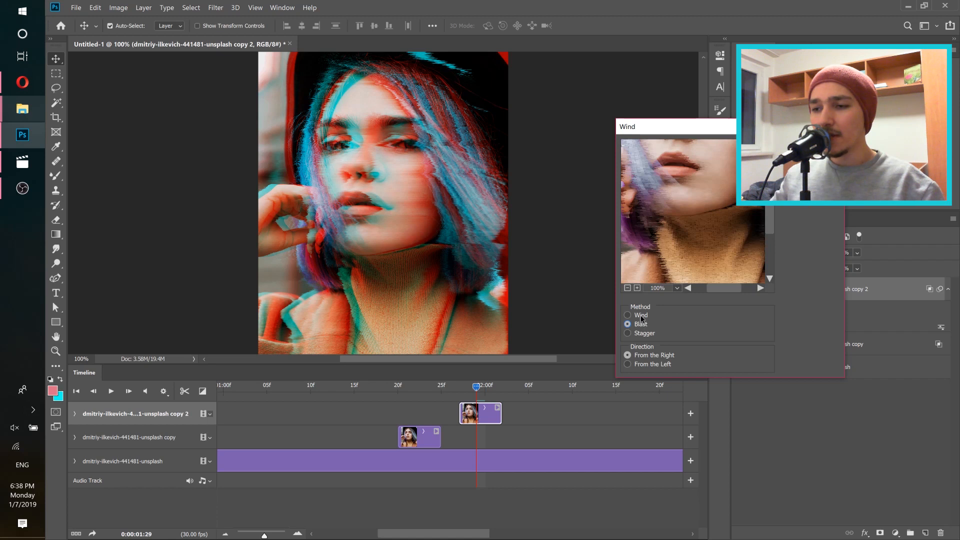
key("Return")
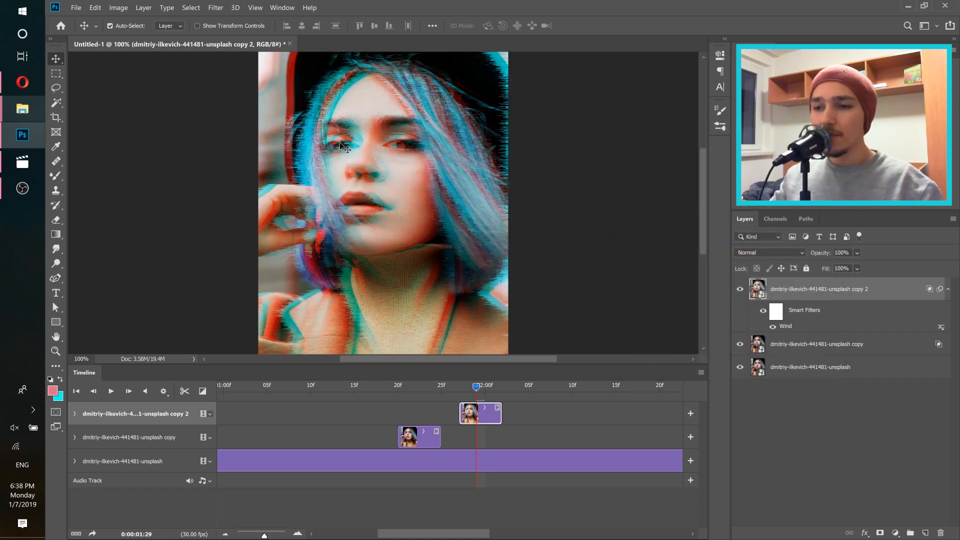
double_click(786, 326)
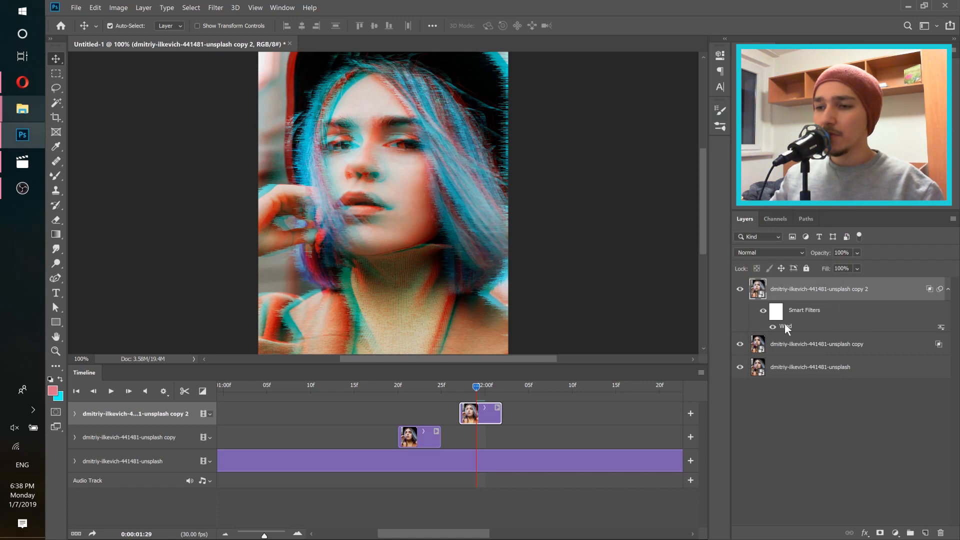
left_click(628, 333)
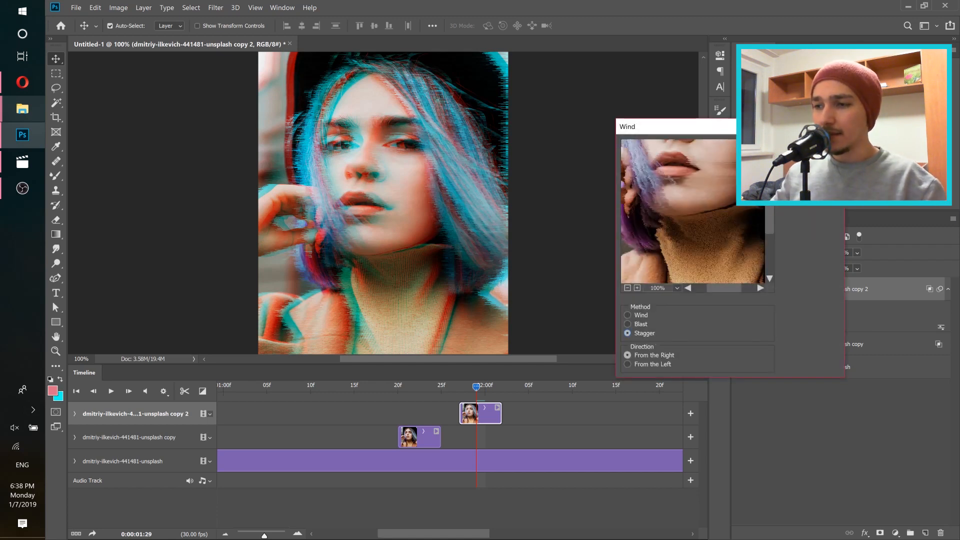
key("Return")
Duplicate the first portrait copy, place the duplicate topmost in the layer stack, and shift its clip to start at about 02:04.
left_click(874, 344)
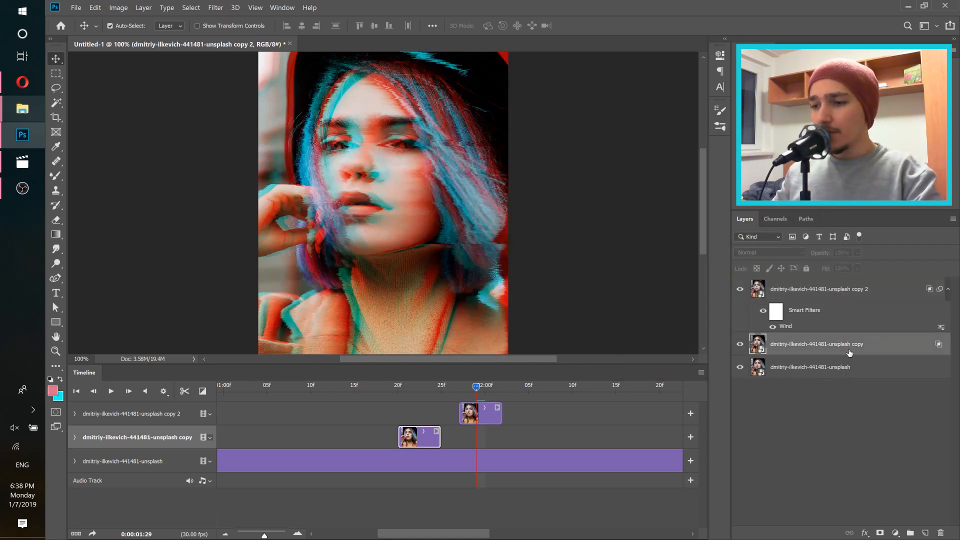
right_click(880, 348)
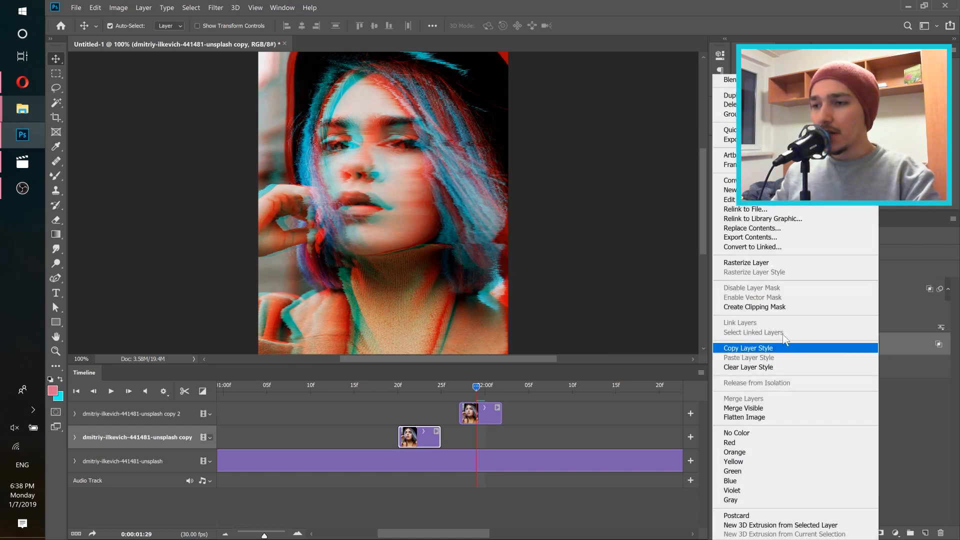
left_click(721, 97)
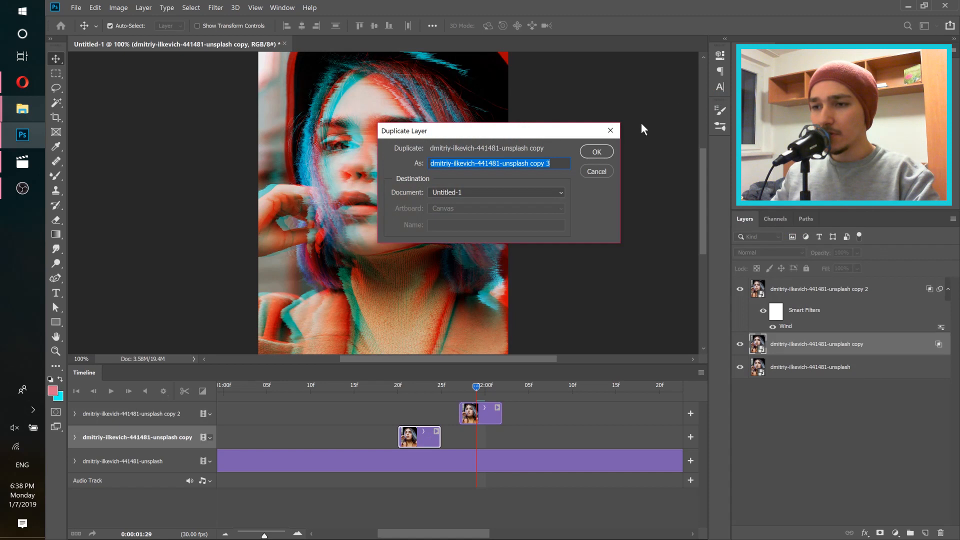
left_click(593, 154)
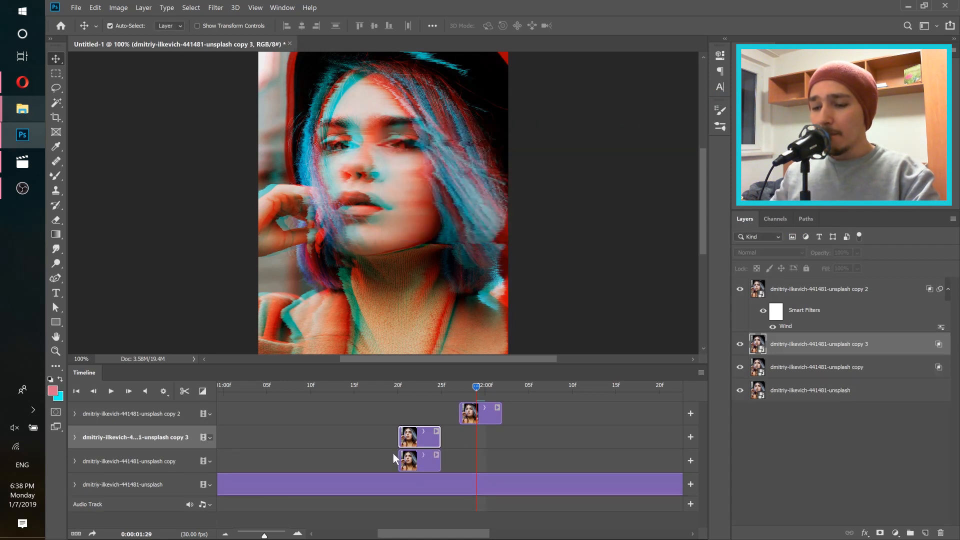
left_click_drag(791, 344, 794, 290)
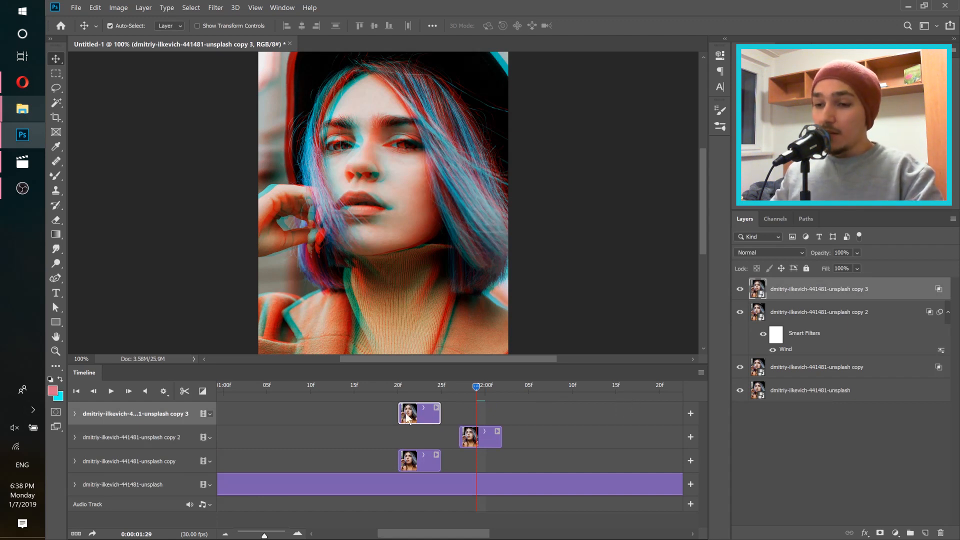
left_click_drag(415, 419, 537, 420)
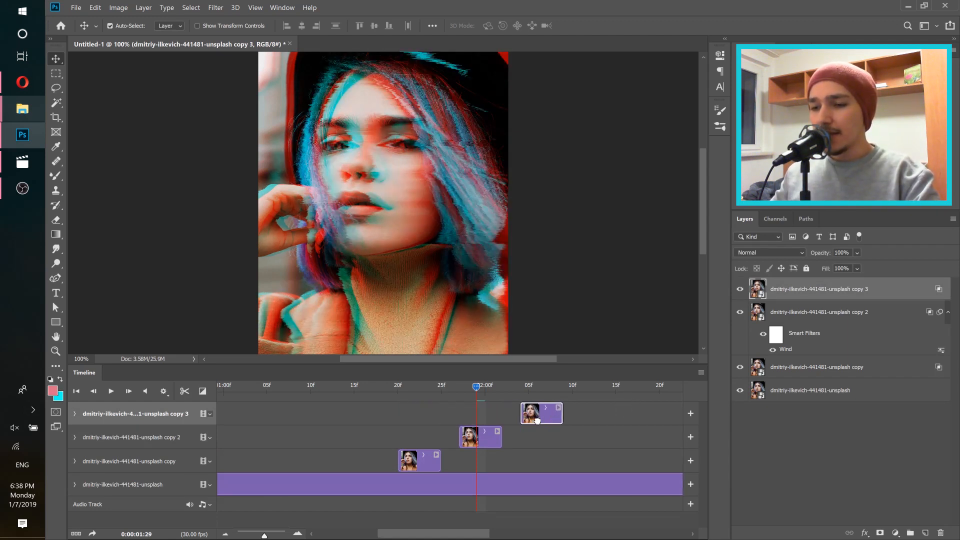
Enlarge the copy 3 layer with Free Transform past both sides of the canvas, shift it slightly upward, and apply the transform.
left_click(539, 385)
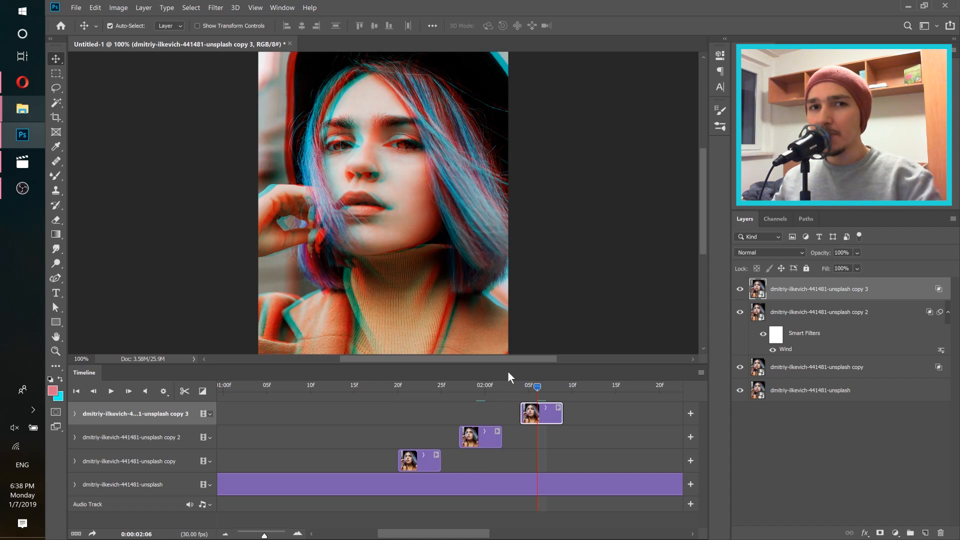
left_click(95, 7)
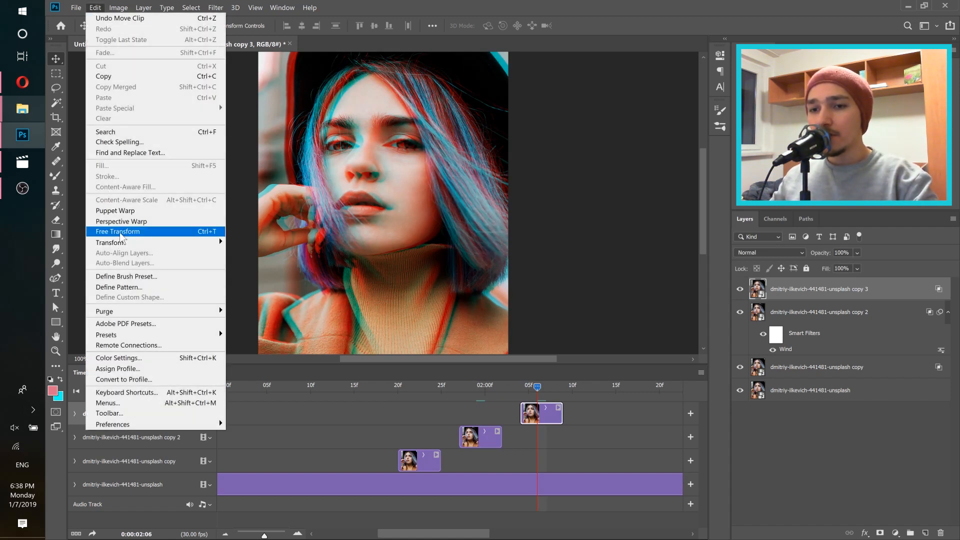
left_click(115, 231)
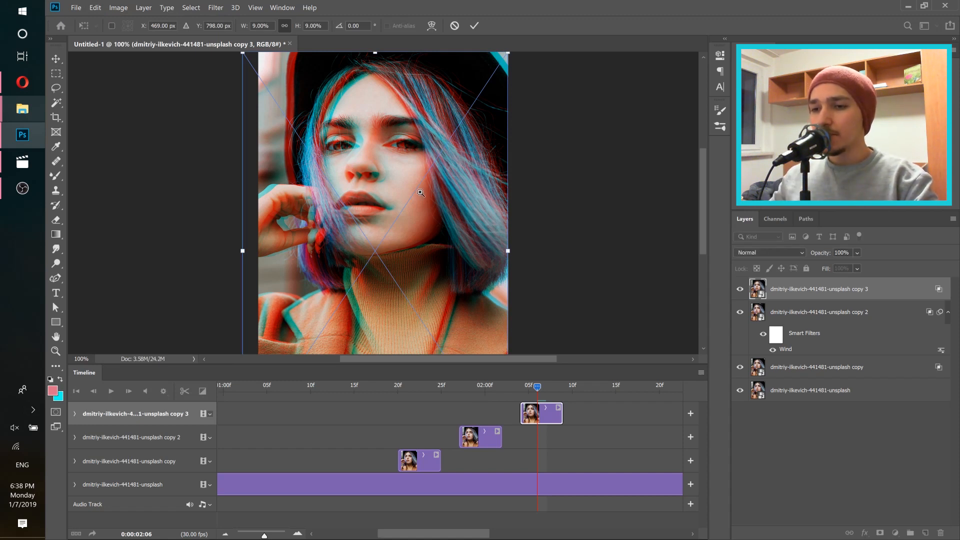
scroll(420, 195, "down", 2)
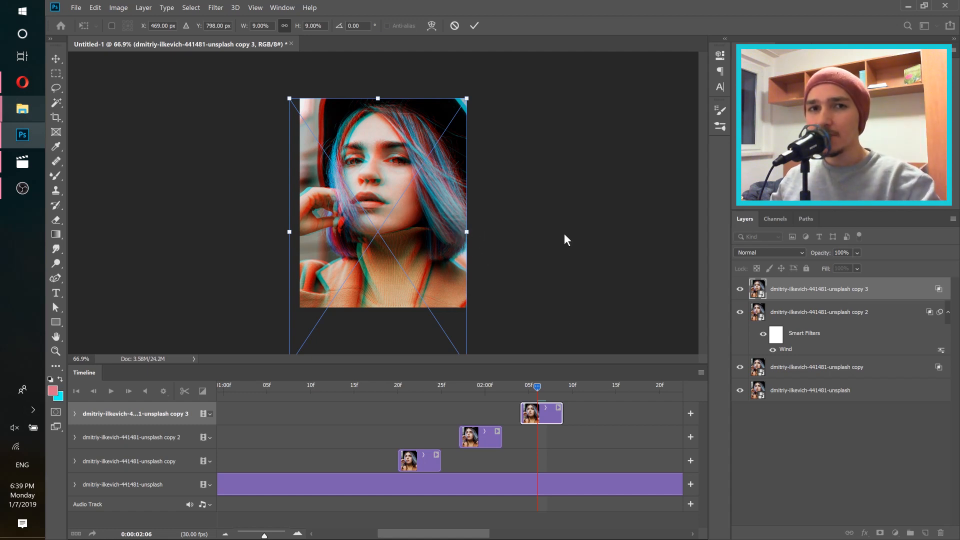
left_click_drag(471, 233, 516, 232)
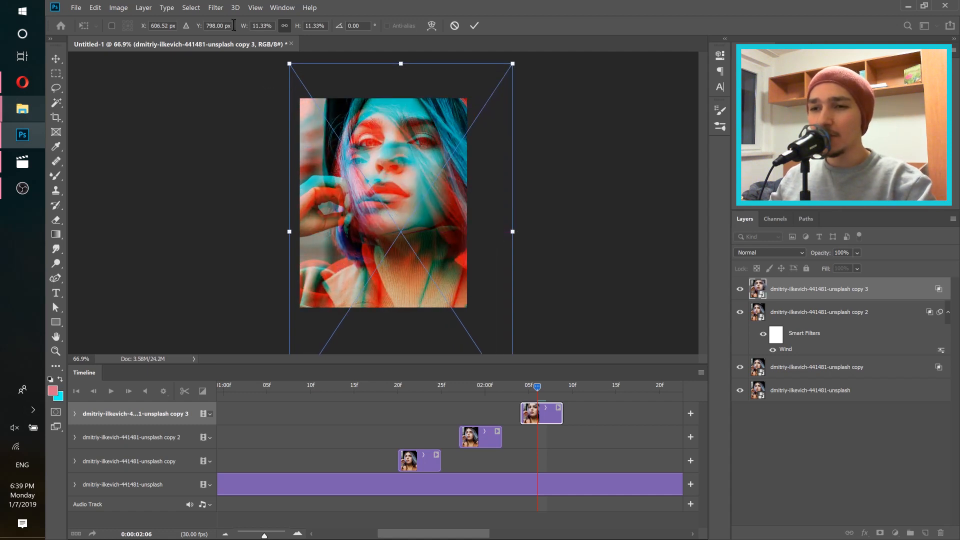
left_click_drag(289, 233, 233, 231)
left_click_drag(401, 179, 413, 160)
left_click(474, 25)
Trim the end of the base portrait clip to match the end of the copy 3 clip and scrub over the final glitch.
left_click_drag(535, 392, 566, 394)
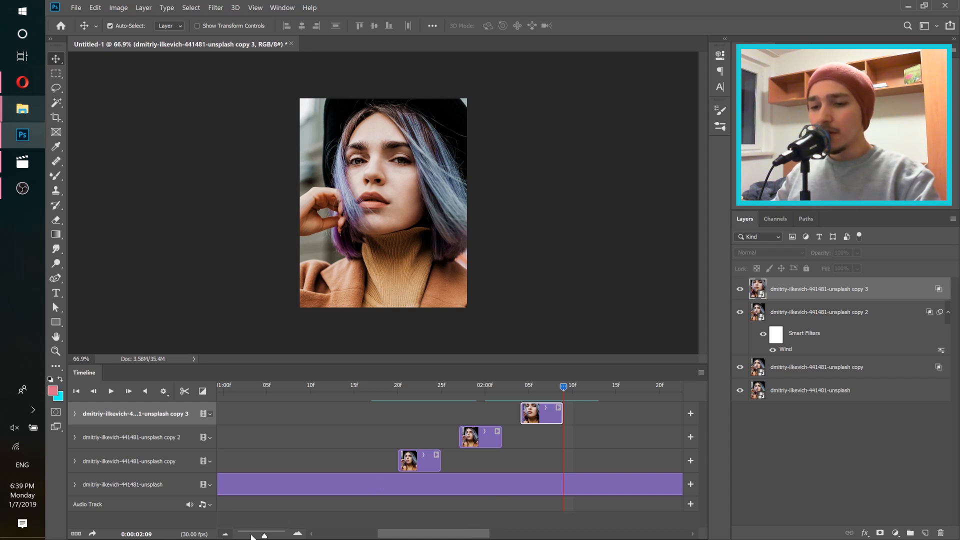
left_click_drag(265, 535, 254, 536)
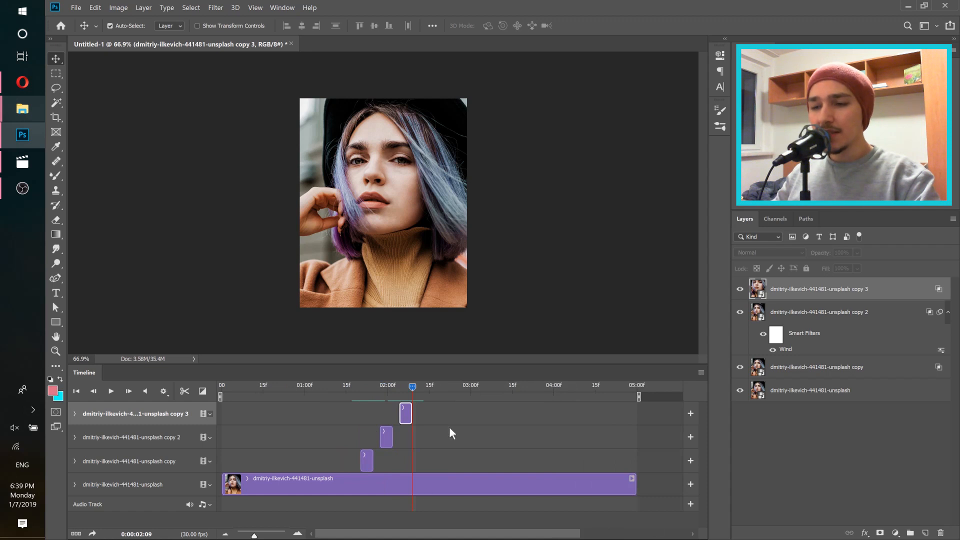
left_click(623, 489)
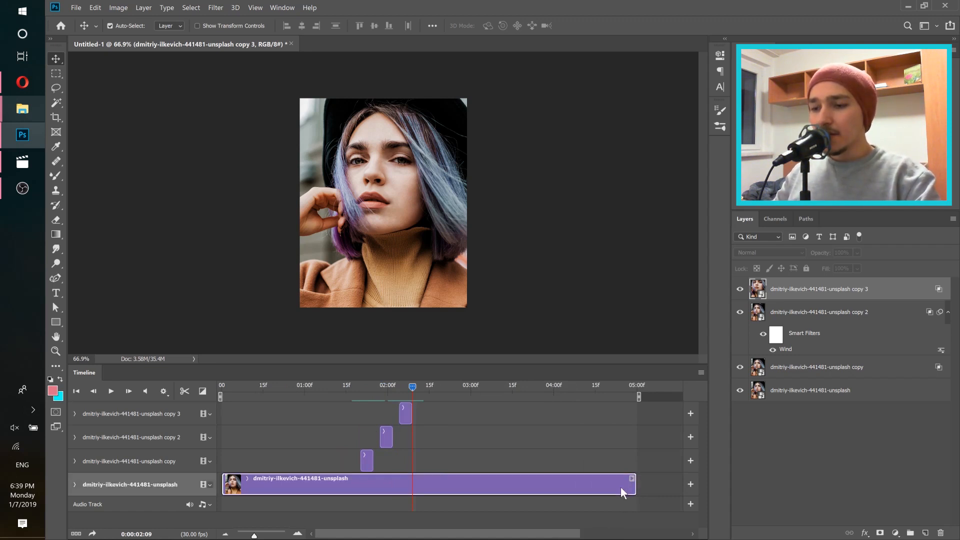
left_click_drag(633, 485, 411, 488)
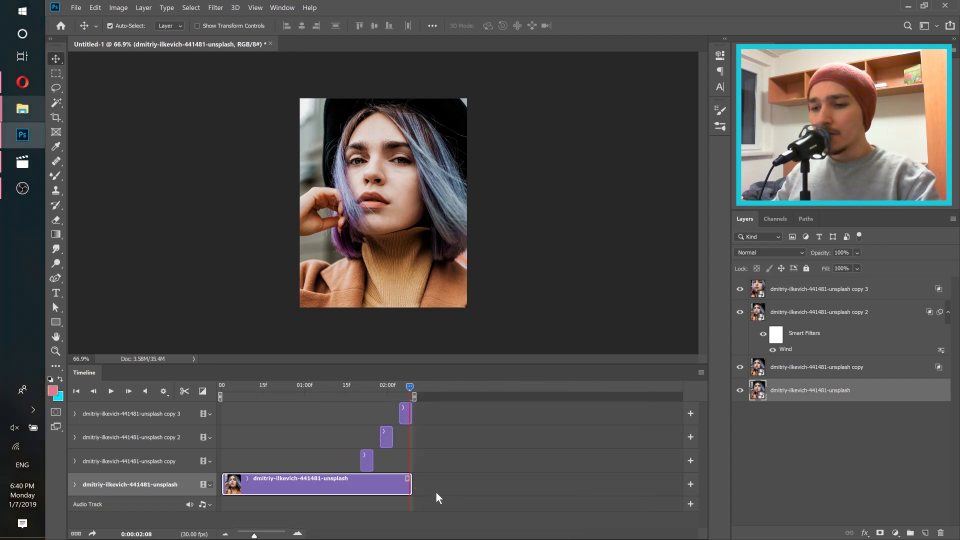
left_click(406, 386)
mouse_move(406, 386)
left_mouse_down()
mouse_move(382, 387)
mouse_move(416, 392)
left_mouse_up()
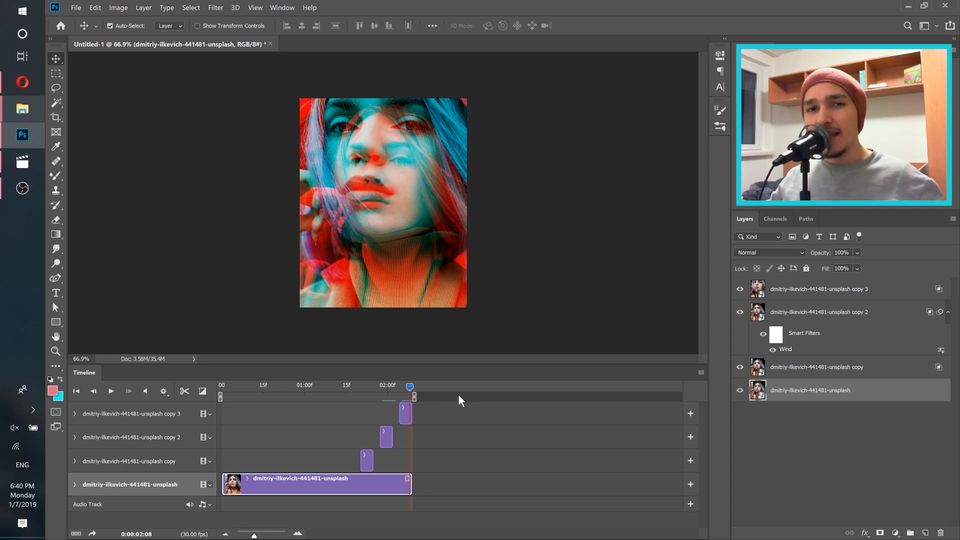
Select all four portrait layers, convert them into one smart object, and scrub its clip on the timeline.
left_click(903, 372)
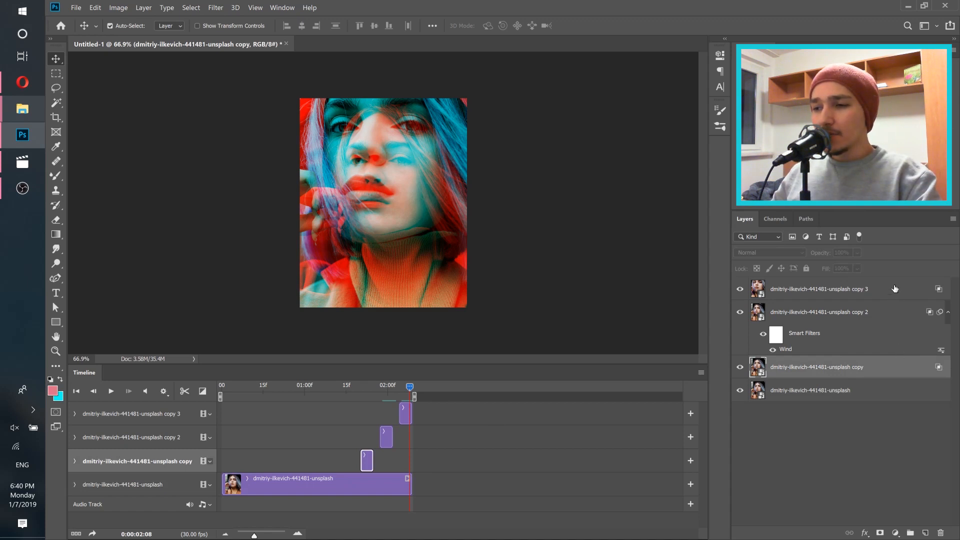
left_click(890, 399)
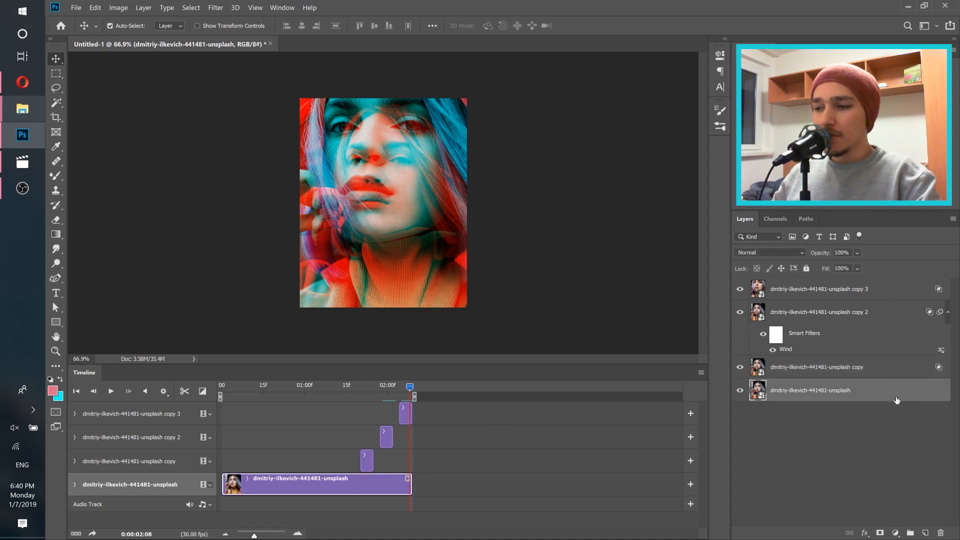
left_click(907, 295, "shift")
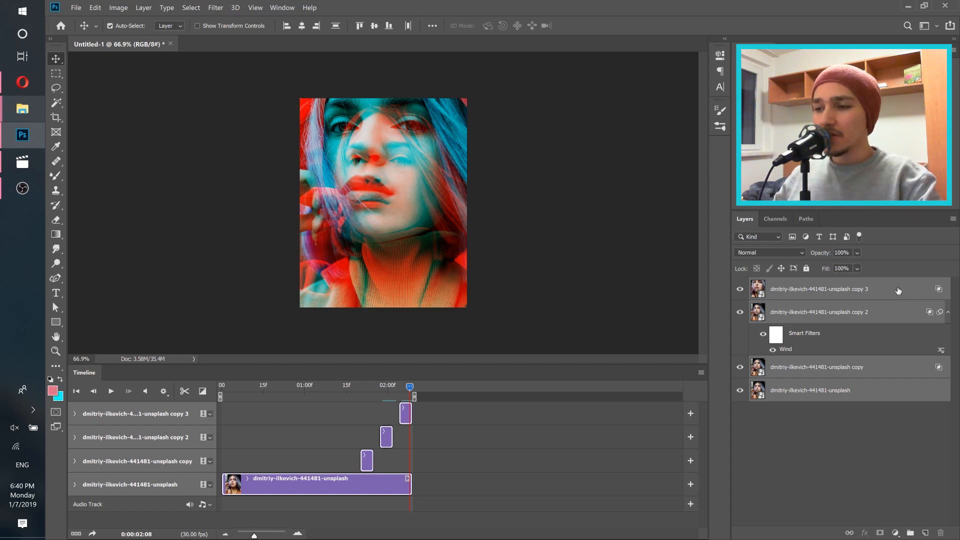
right_click(899, 291)
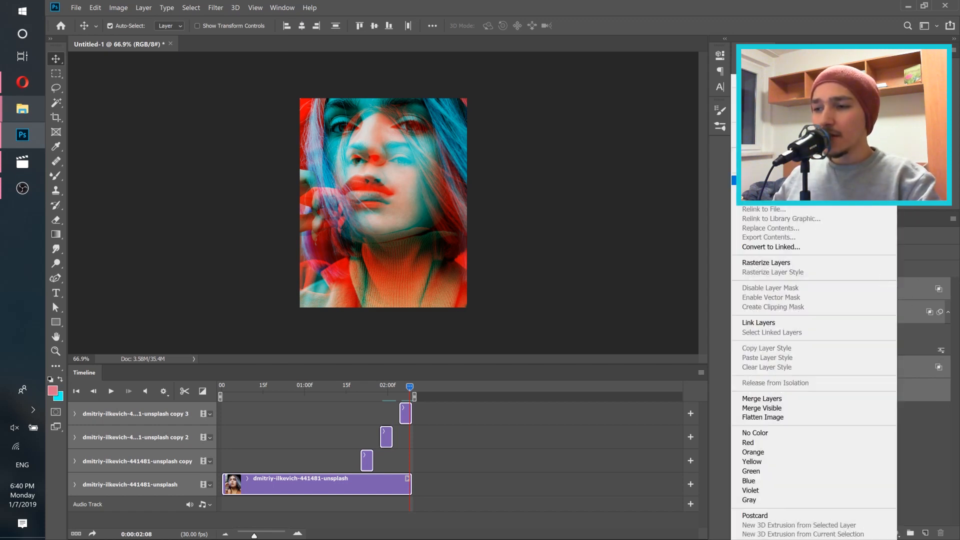
left_click(801, 181)
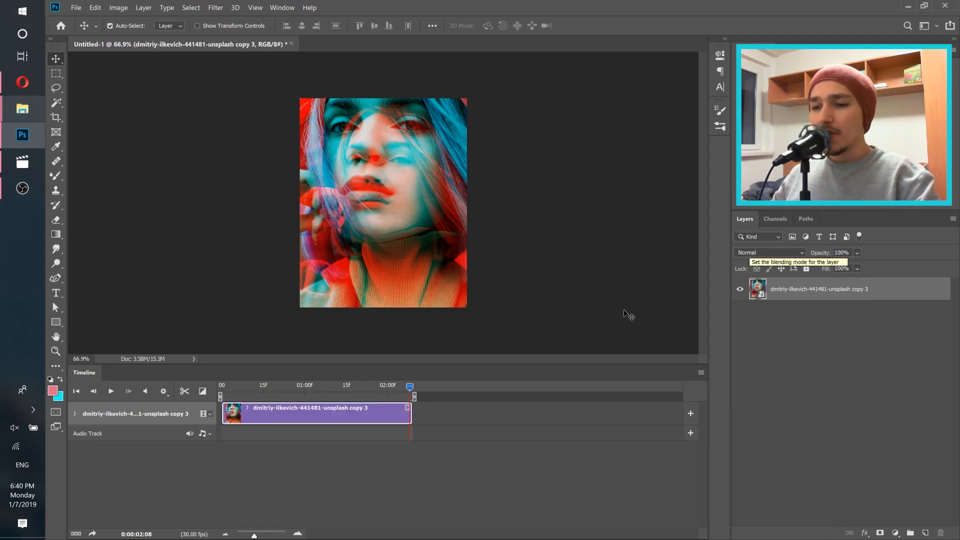
mouse_move(410, 389)
left_mouse_down()
mouse_move(253, 386)
mouse_move(428, 391)
left_mouse_up()
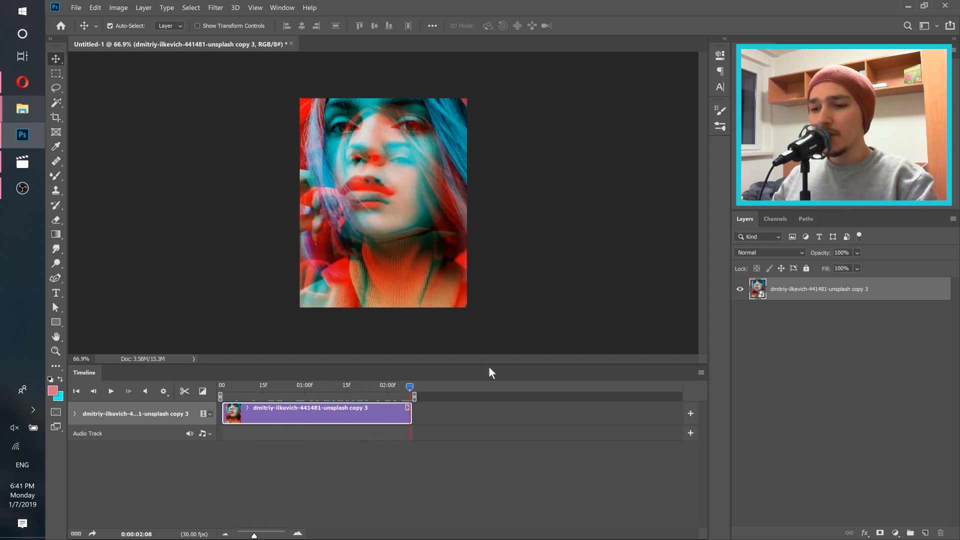
Duplicate the combined smart object layer, place the duplicate's clip directly after the first one, and scrub to its end at about 04:17.
right_click(905, 293)
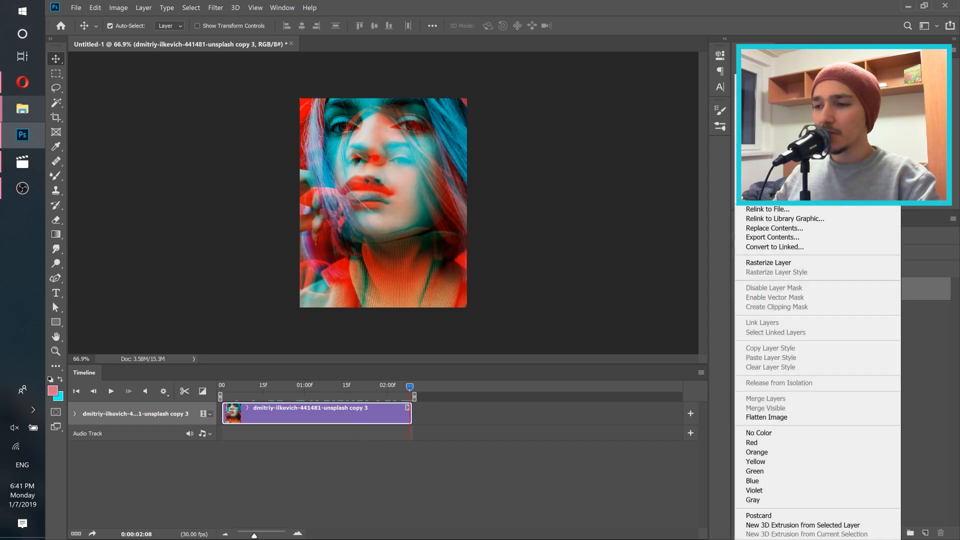
left_click(781, 130)
left_click(596, 153)
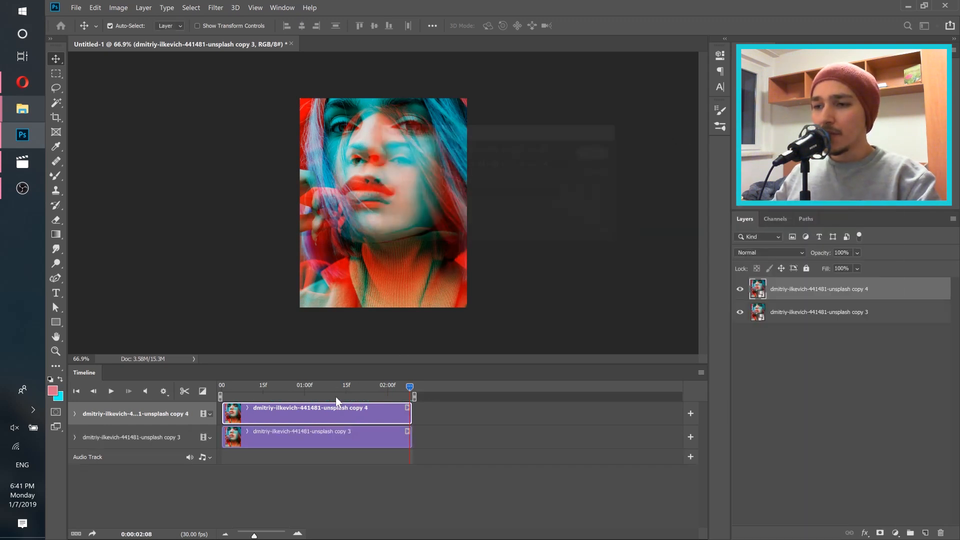
left_click_drag(239, 408, 430, 413)
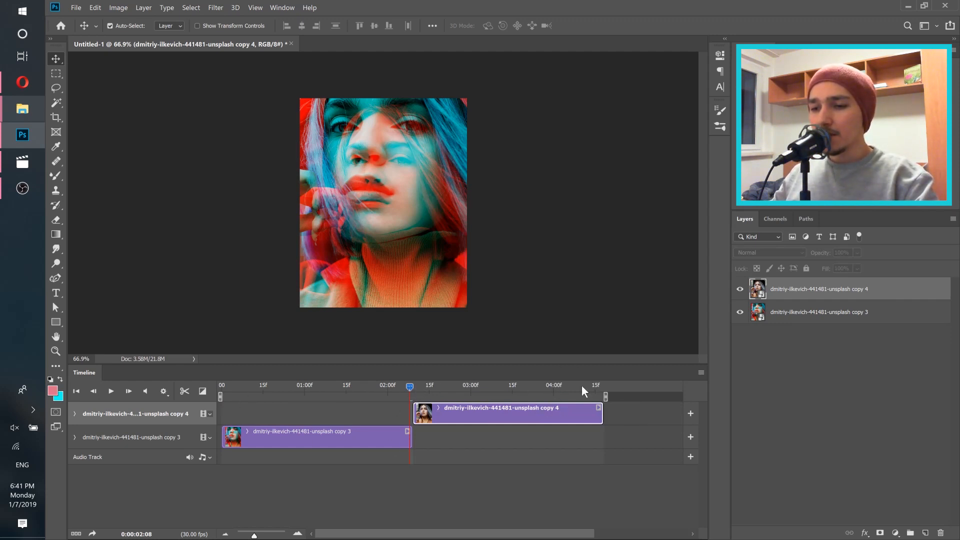
mouse_move(597, 389)
left_mouse_down()
mouse_move(562, 390)
mouse_move(601, 388)
left_mouse_up()
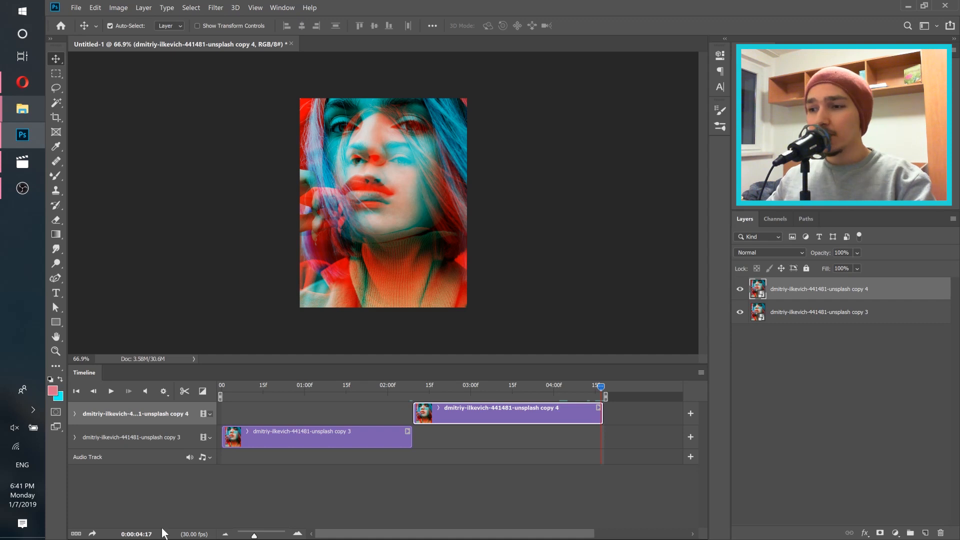
Open the Render Video settings, name the output glitchygirlanimation, and choose the Desktop as its destination folder.
left_click(76, 8)
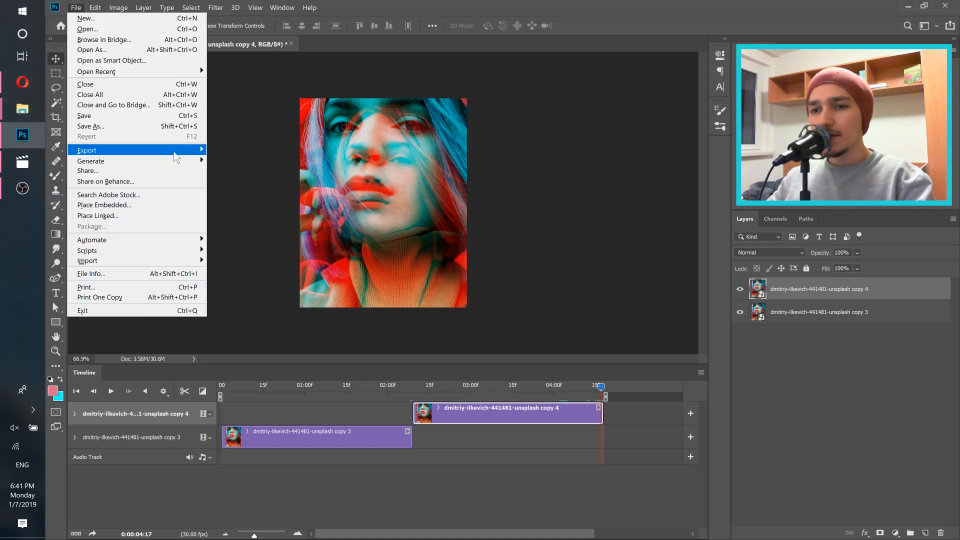
mouse_move(176, 151)
left_click(250, 287)
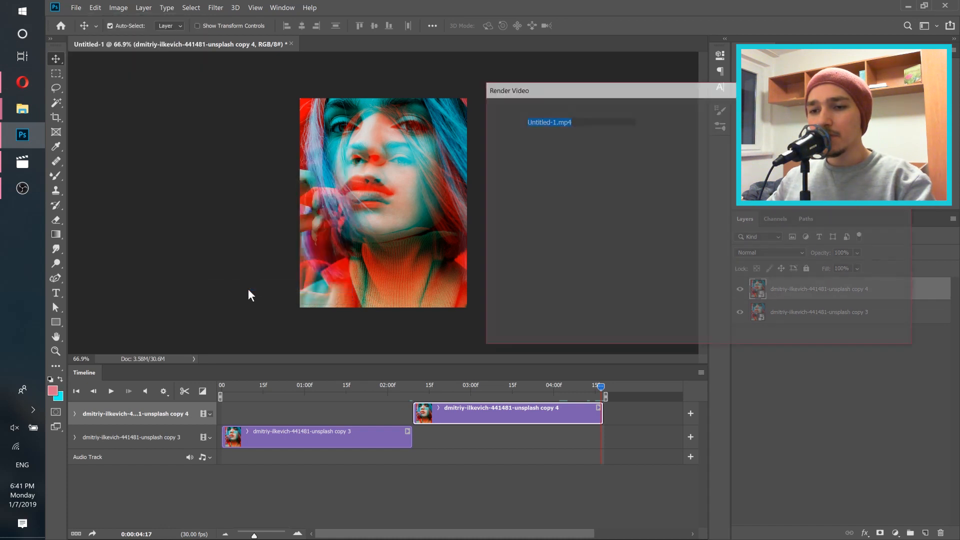
left_click_drag(554, 91, 482, 106)
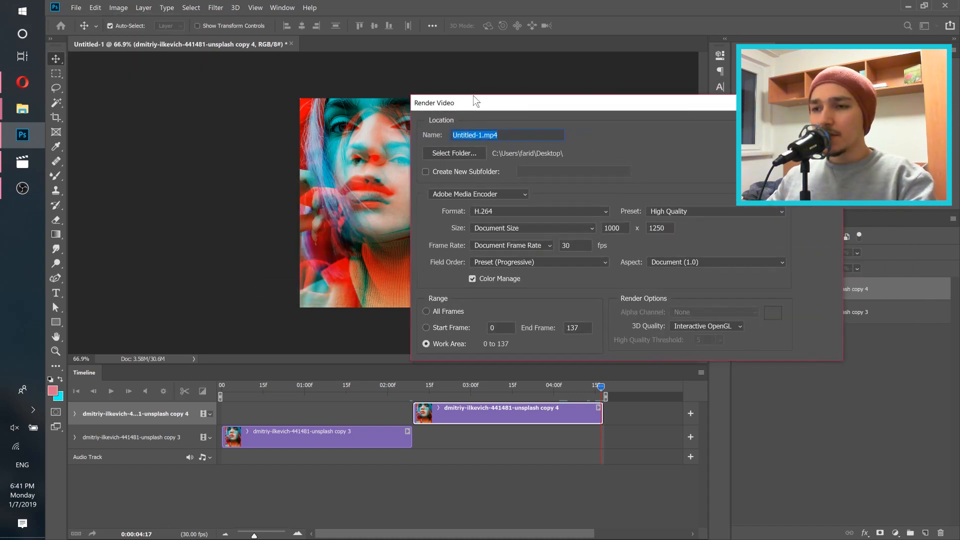
type("glitchygirlanimation")
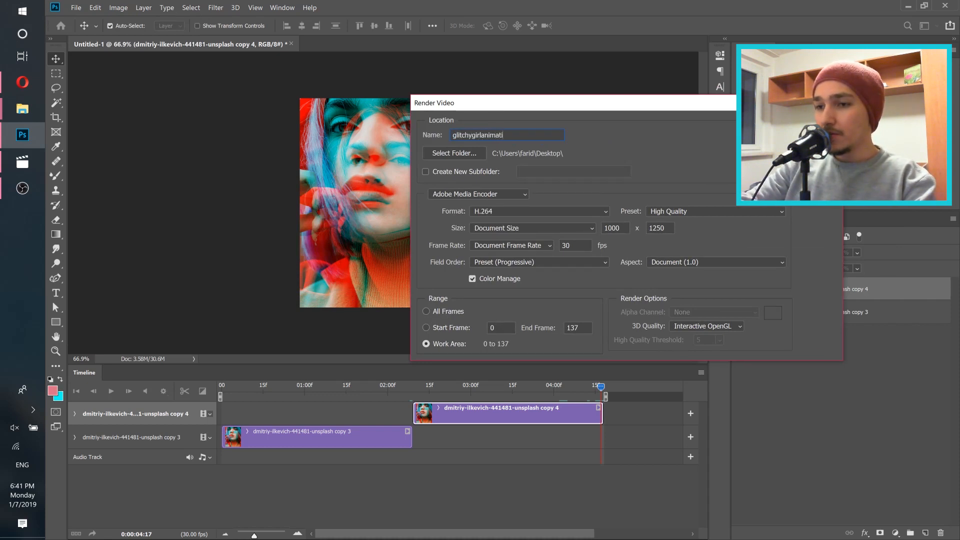
left_click(440, 152)
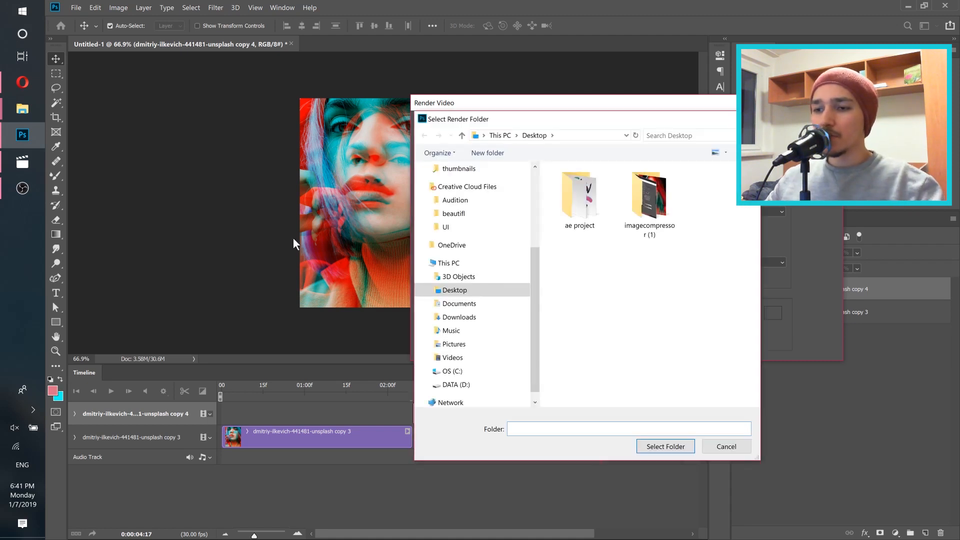
left_click(655, 447)
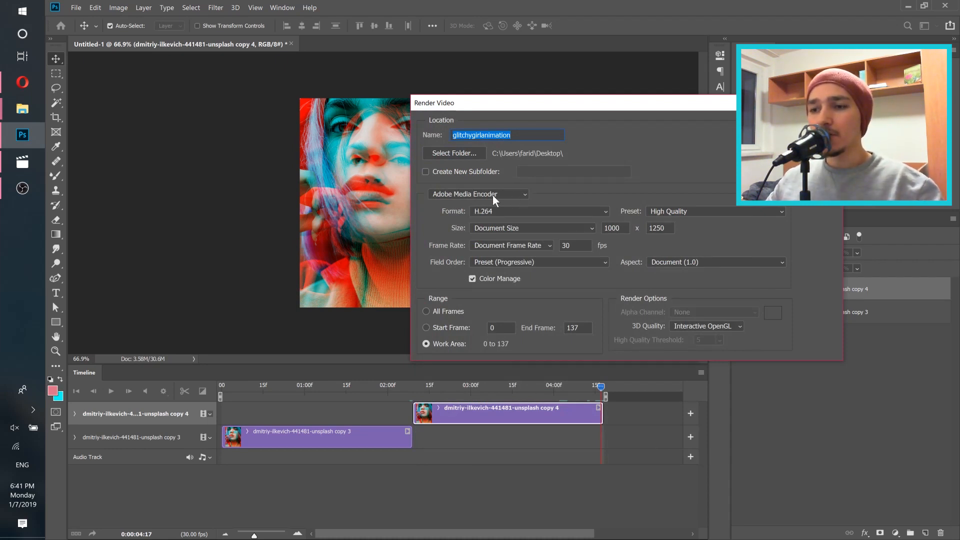
Review the encoder choices, keep Adobe Media Encoder with the High Quality preset, and render the H.264 video.
left_click(494, 199)
left_click(494, 201)
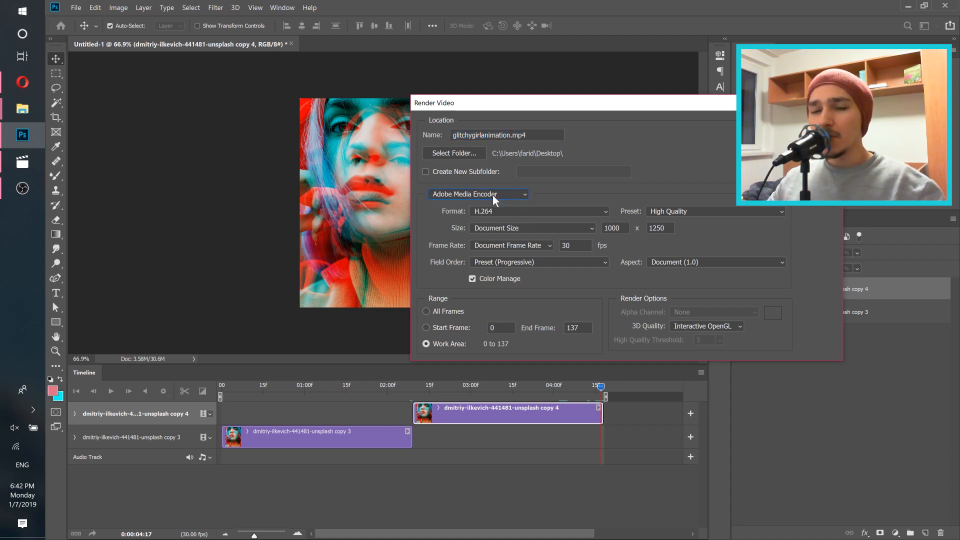
left_click(495, 199)
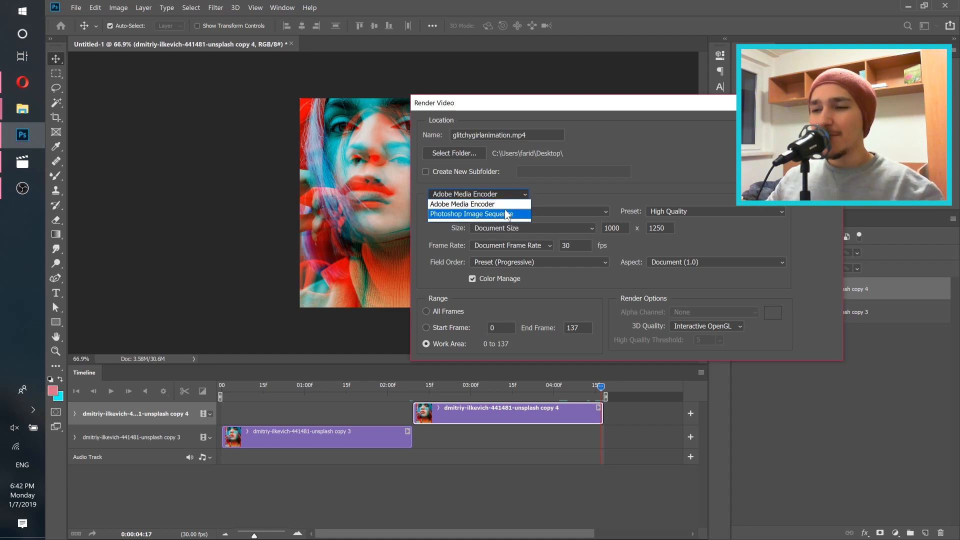
left_click(707, 173)
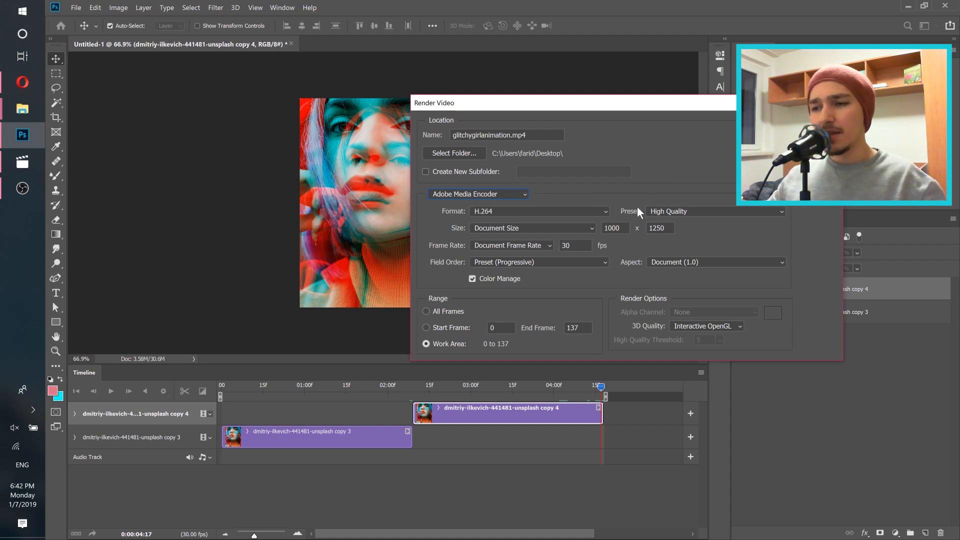
left_click(712, 221)
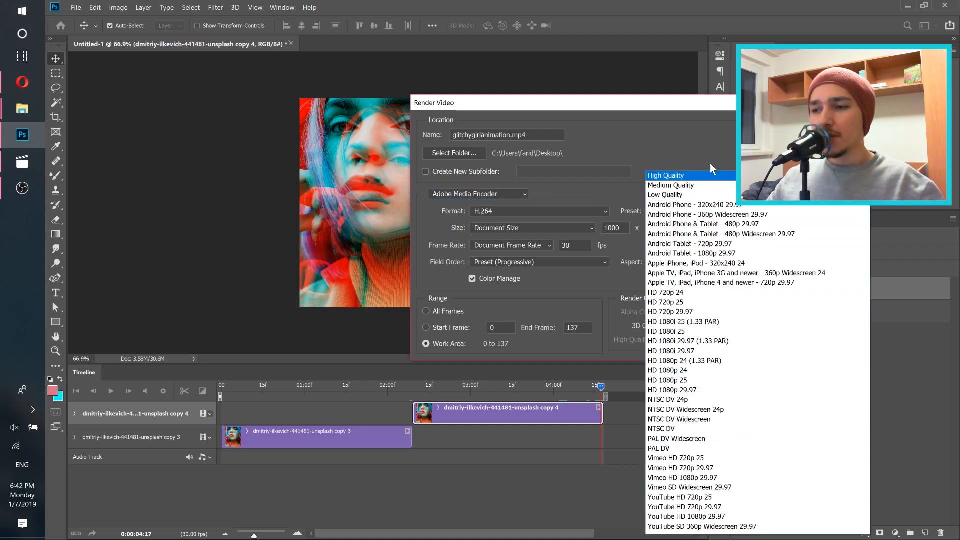
left_click(688, 178)
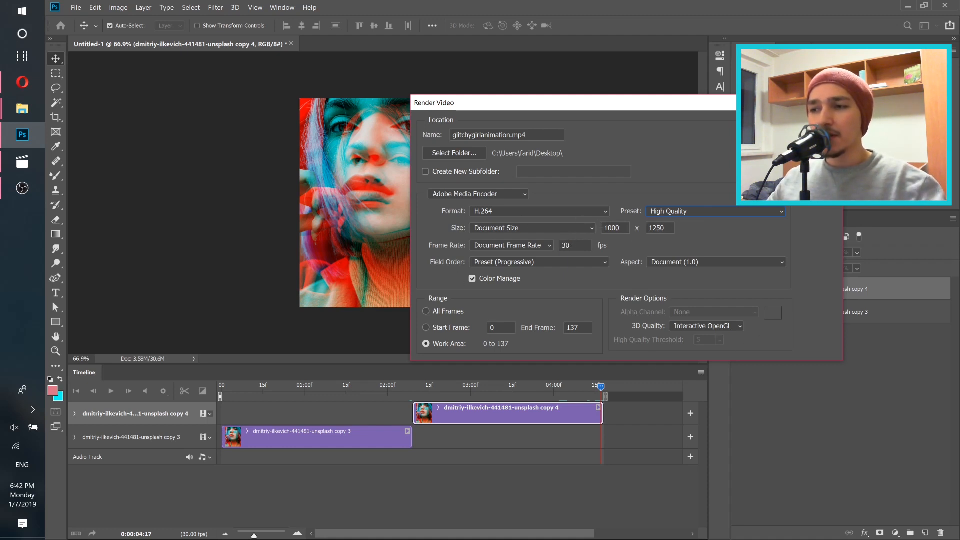
left_click(817, 123)
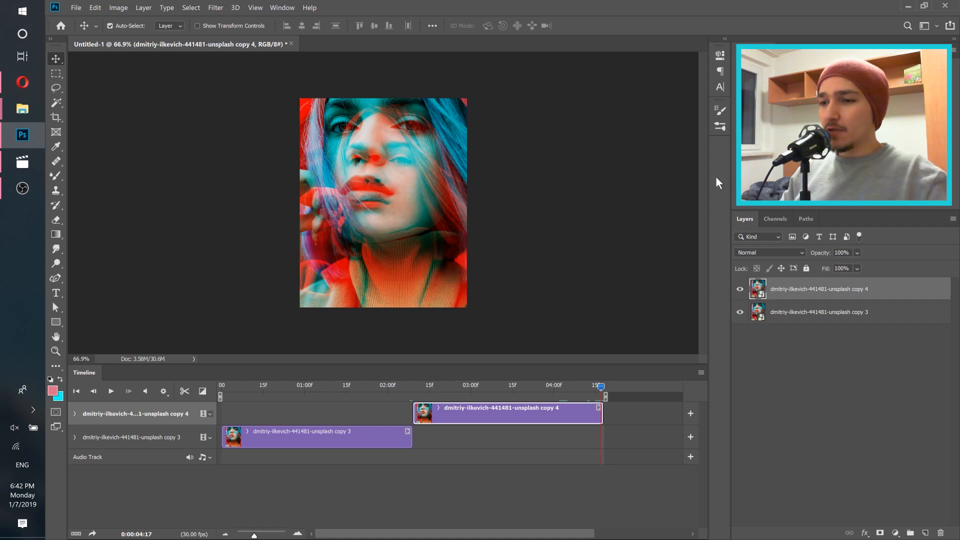
Clear the desktop by minimizing Photoshop and OBS and closing the older Untitled-1 video.
left_click(909, 7)
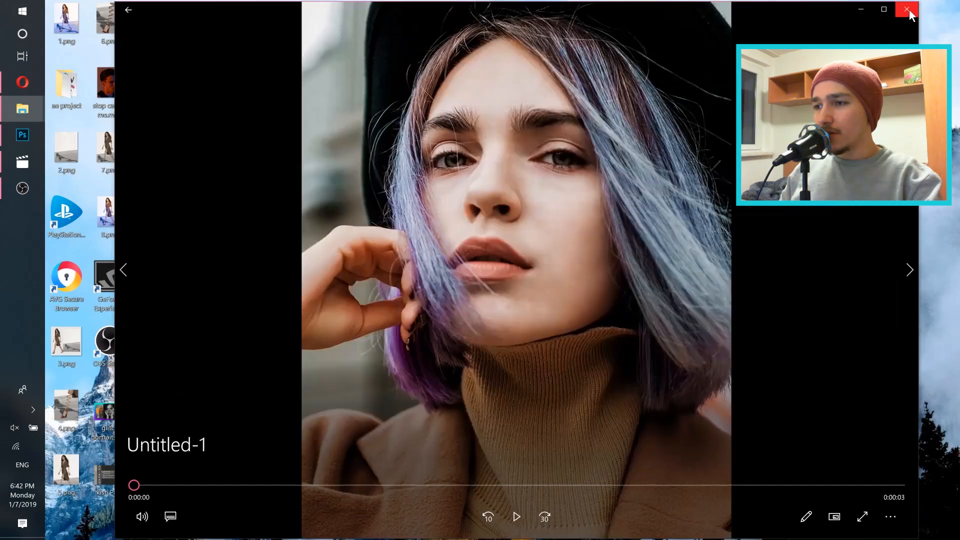
left_click(910, 7)
left_click(831, 54)
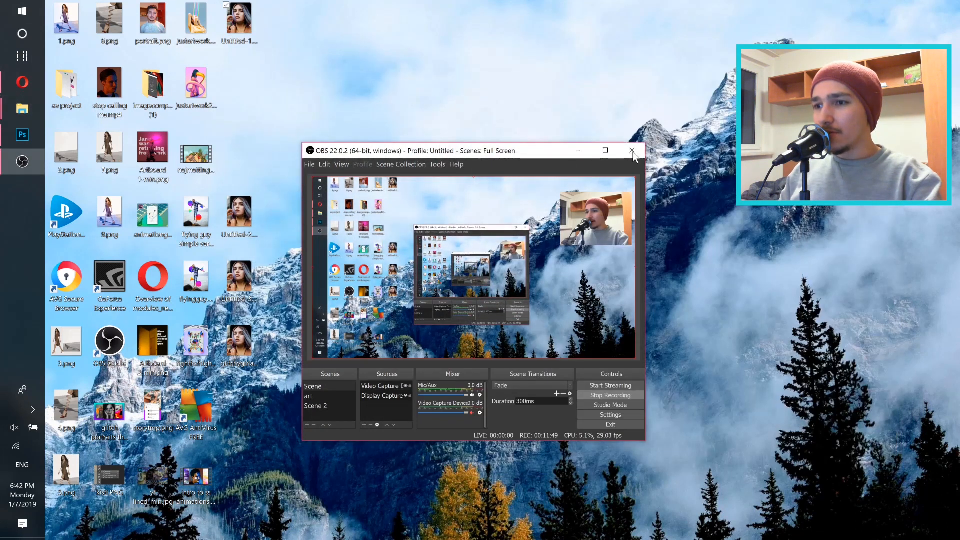
left_click(581, 151)
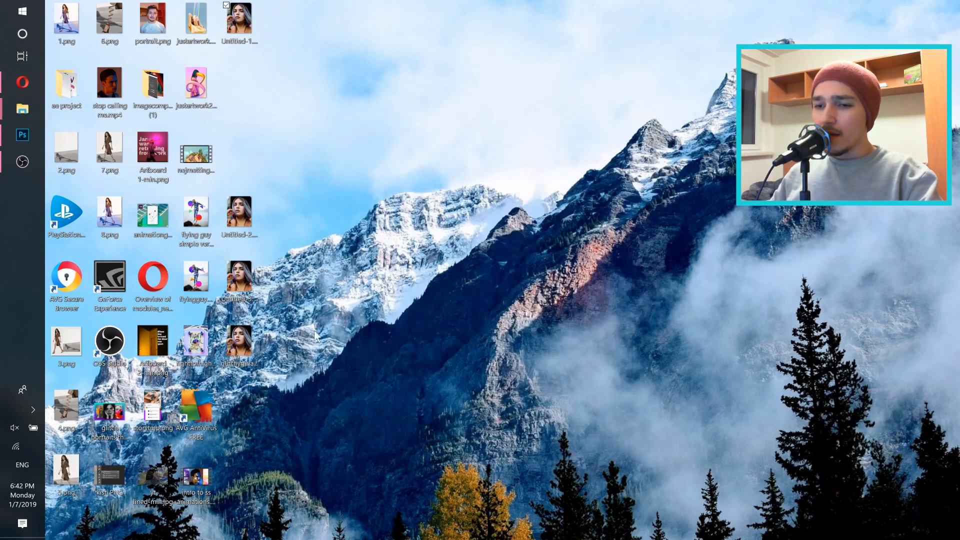
Open the glitchygirlanimation video from the desktop, turn on Repeat, and play it from the beginning.
double_click(245, 344)
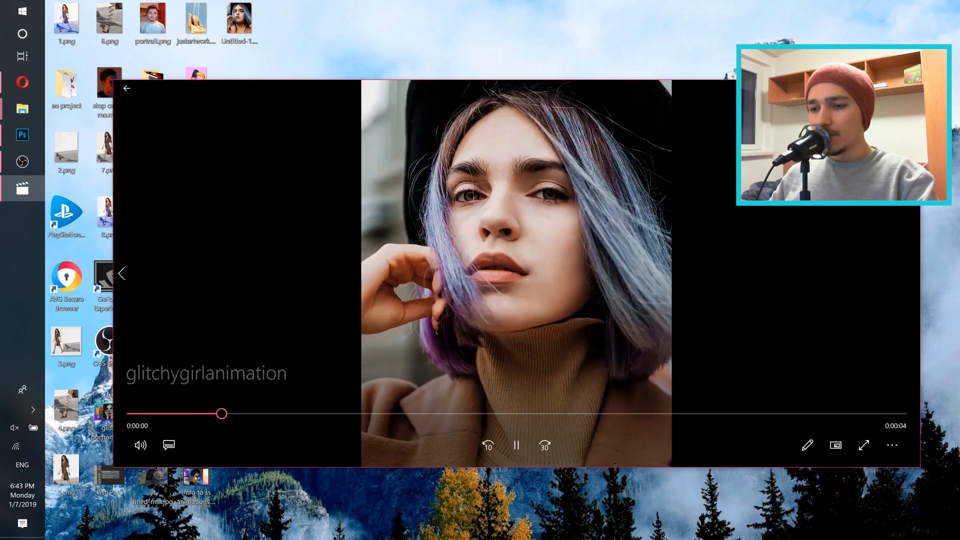
left_click(515, 446)
left_click(892, 446)
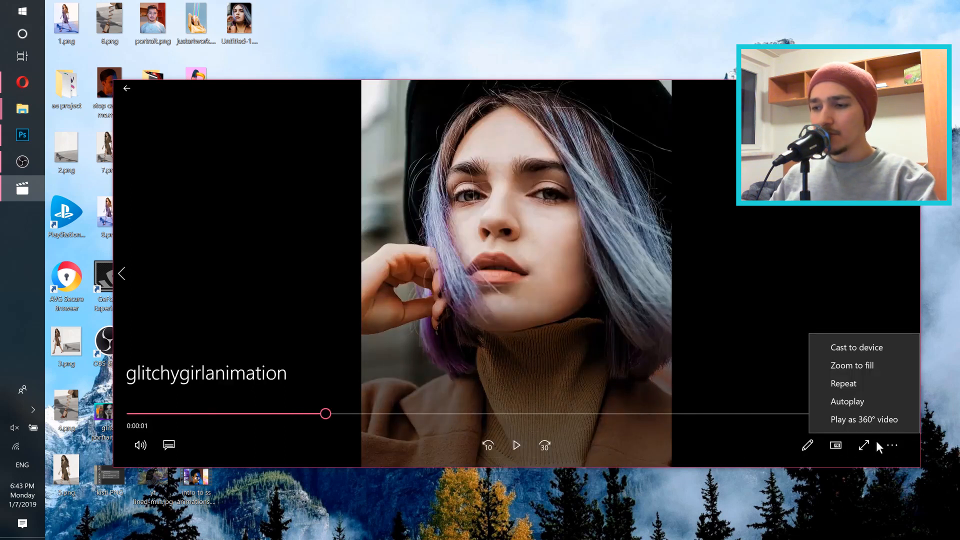
left_click(852, 386)
left_click_drag(320, 415, 128, 414)
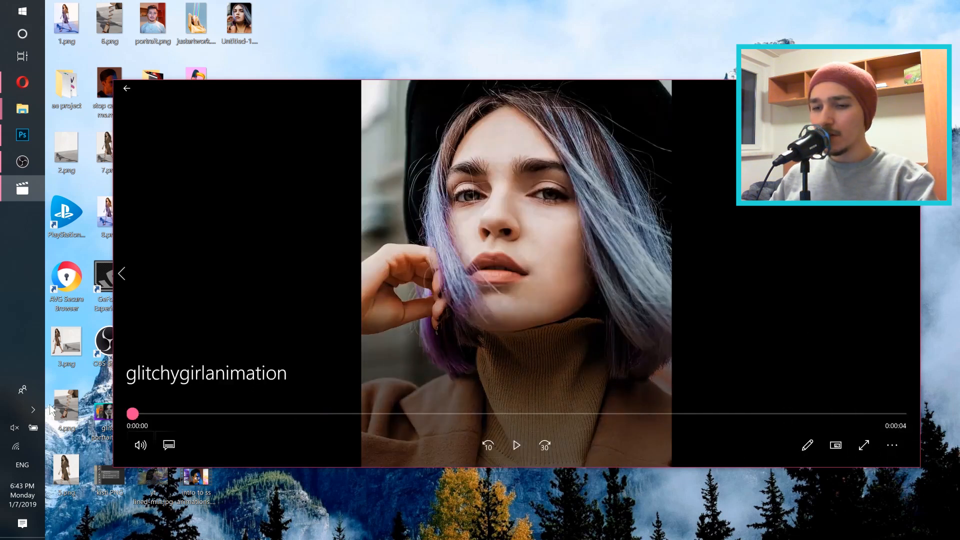
left_click(516, 445)
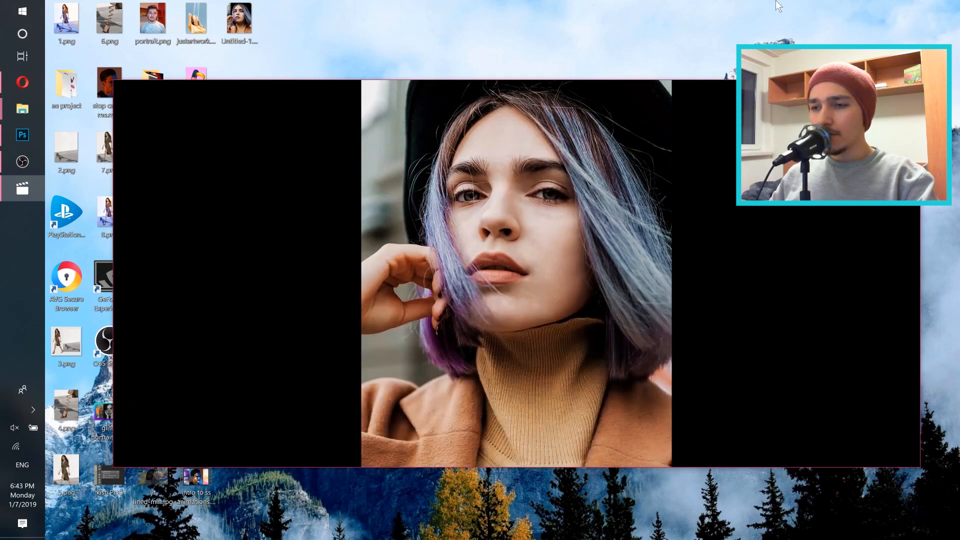